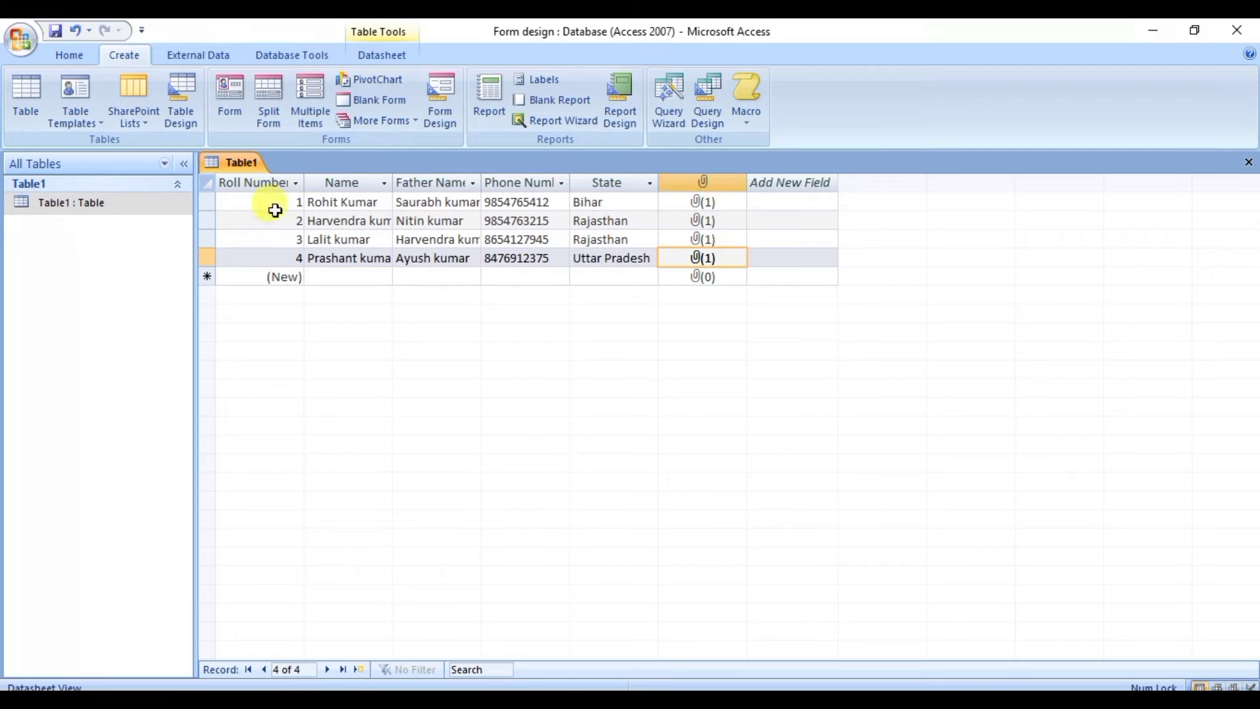
Generate a simple form from Table1 and browse its records, including the blank new record and the first and last ones
click(223, 106)
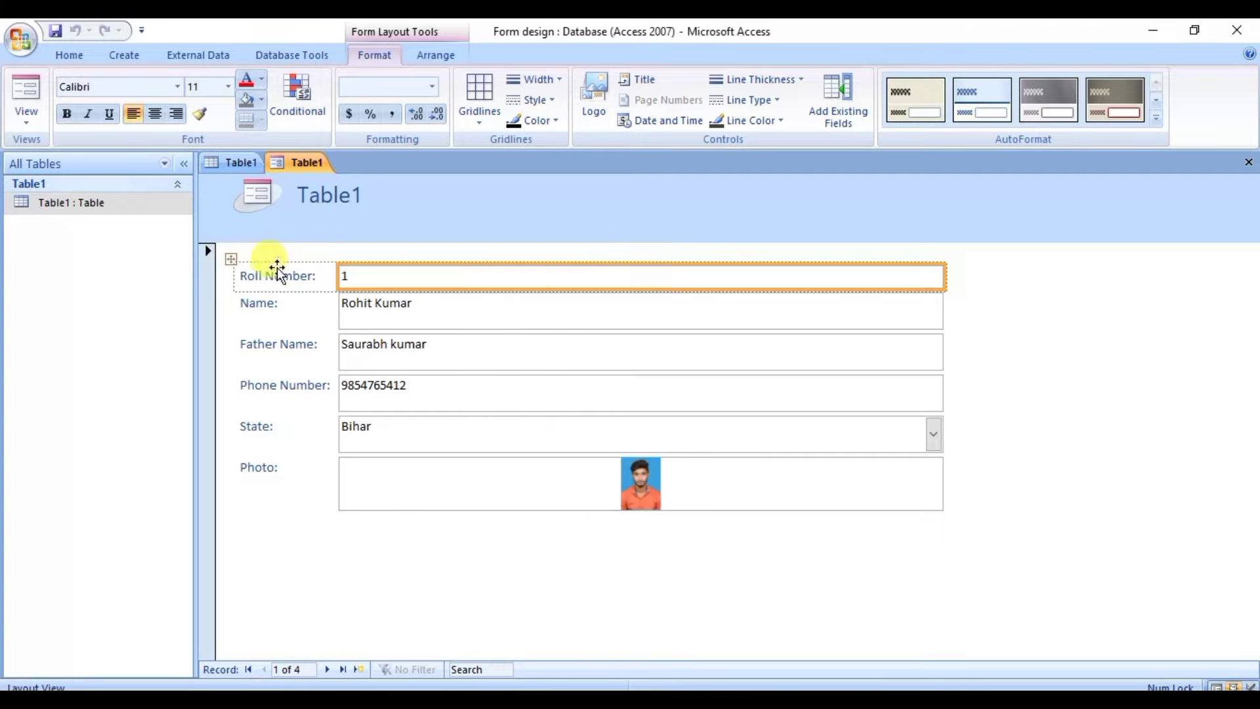
click(334, 669)
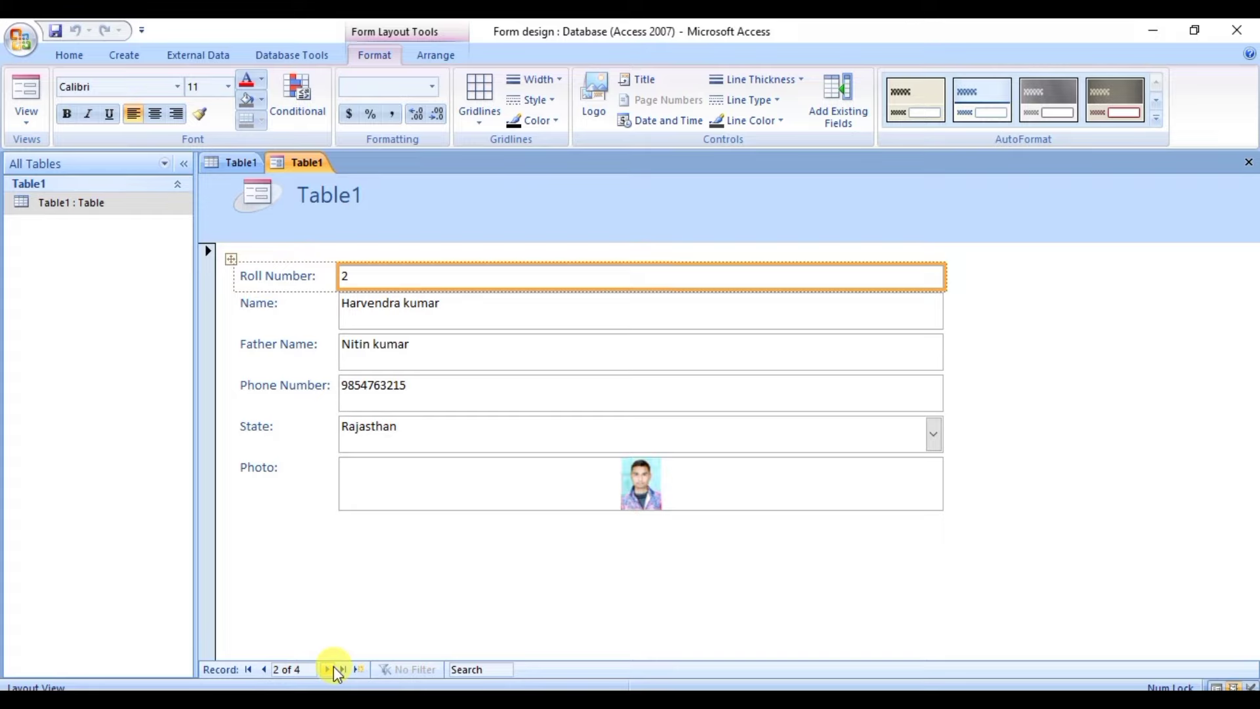
click(336, 669)
click(336, 668)
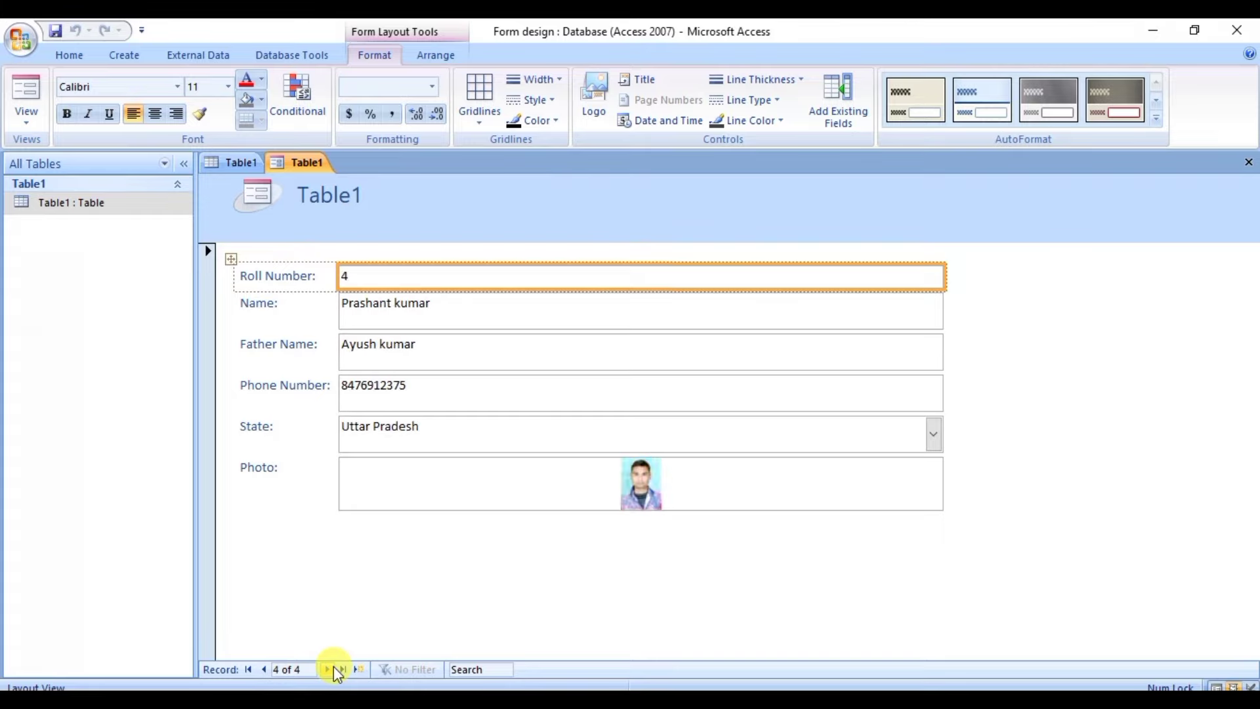
click(336, 669)
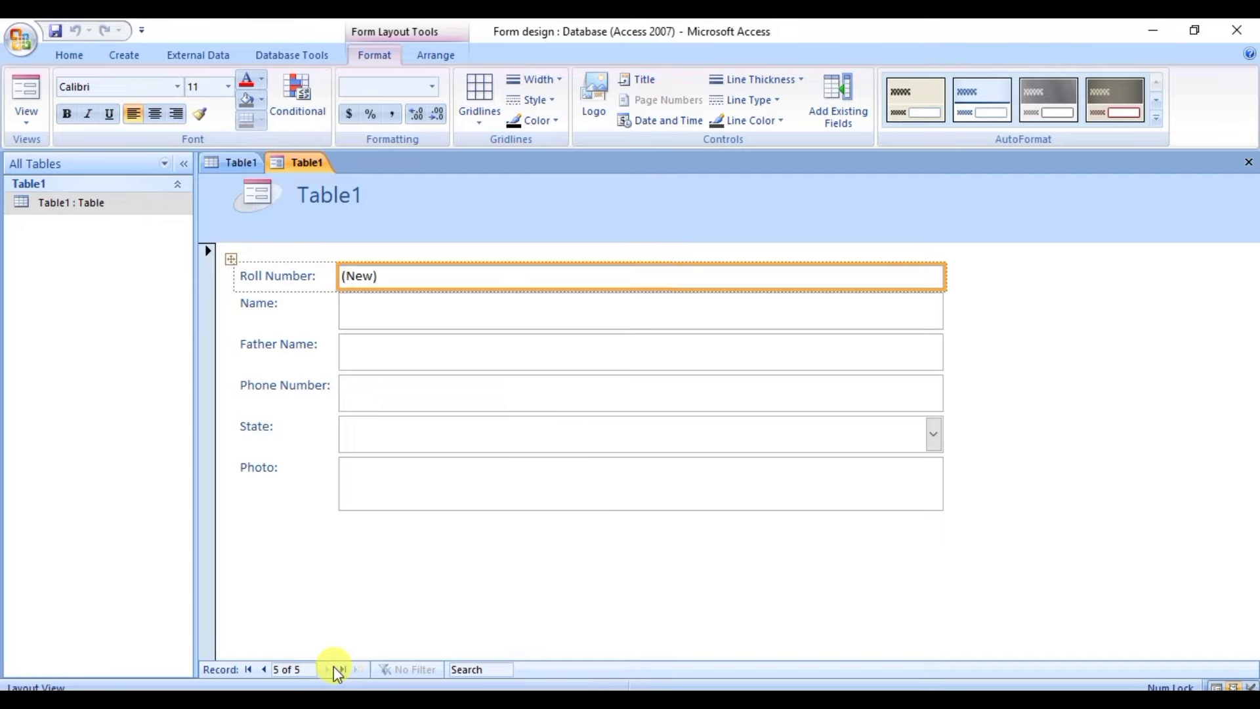
click(250, 669)
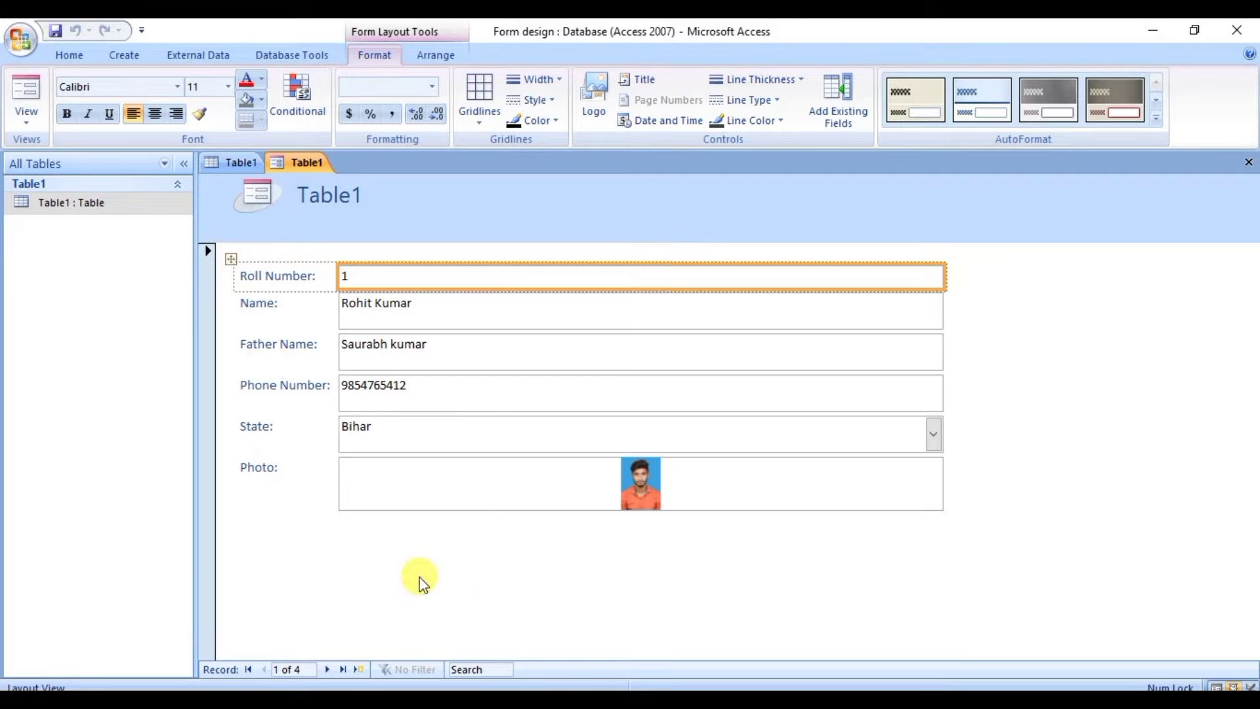
click(343, 669)
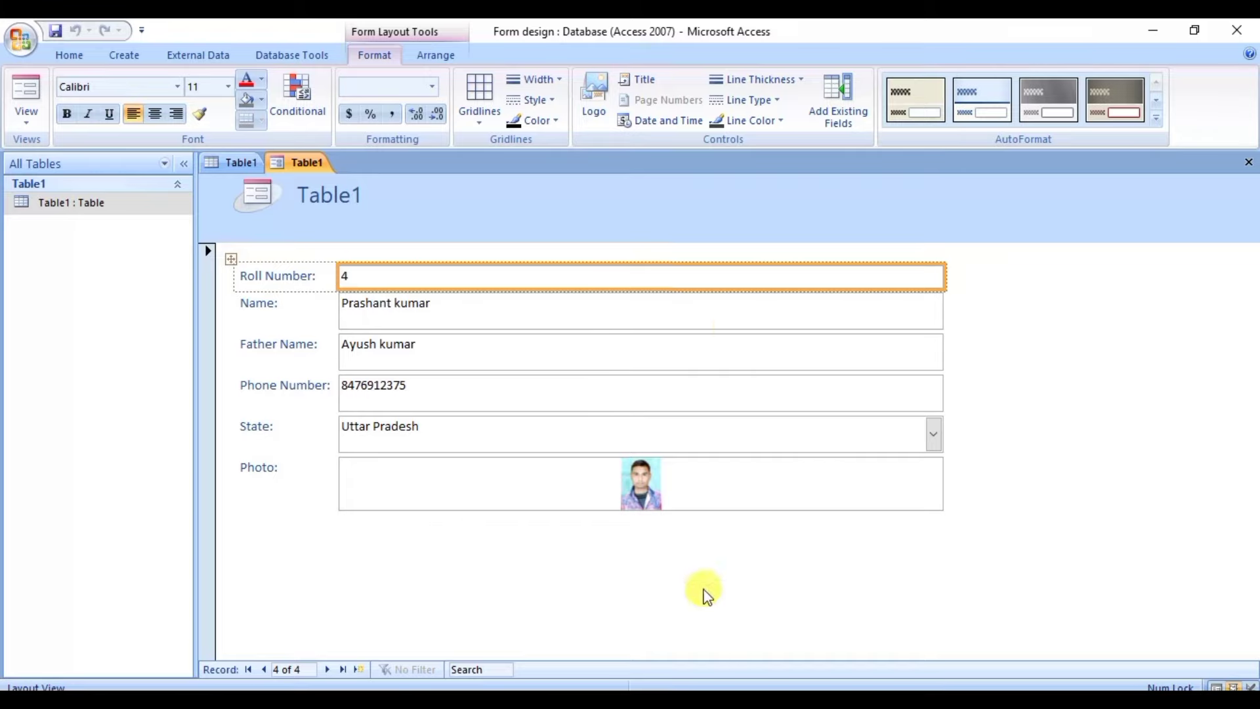
Close the generated Table1 form without saving its design
right_click(311, 172)
click(342, 196)
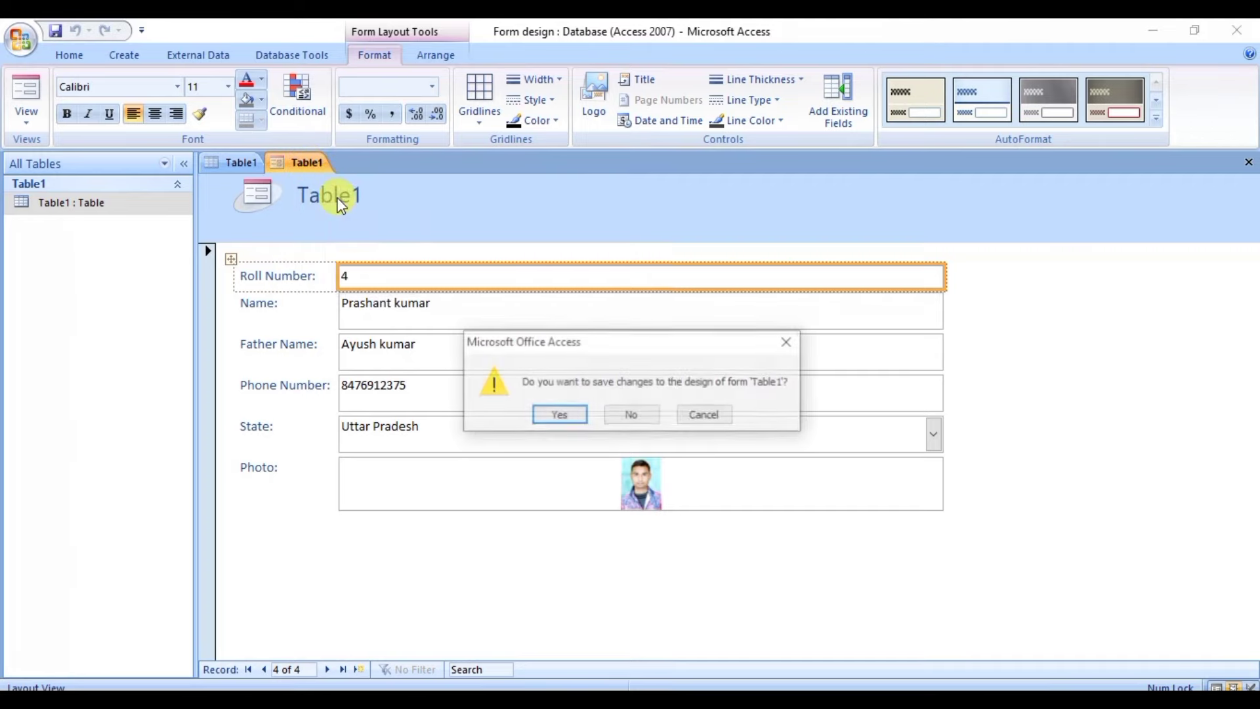
click(634, 416)
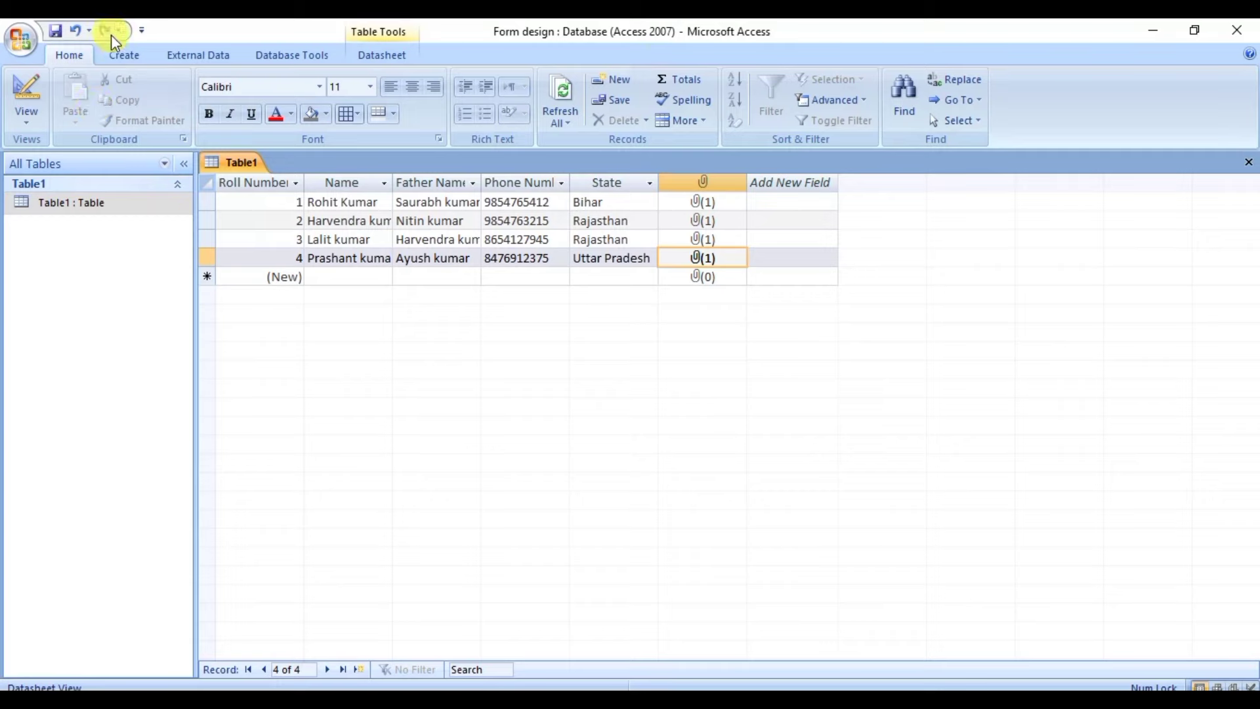
Create a blank form and switch it to Design View
click(117, 53)
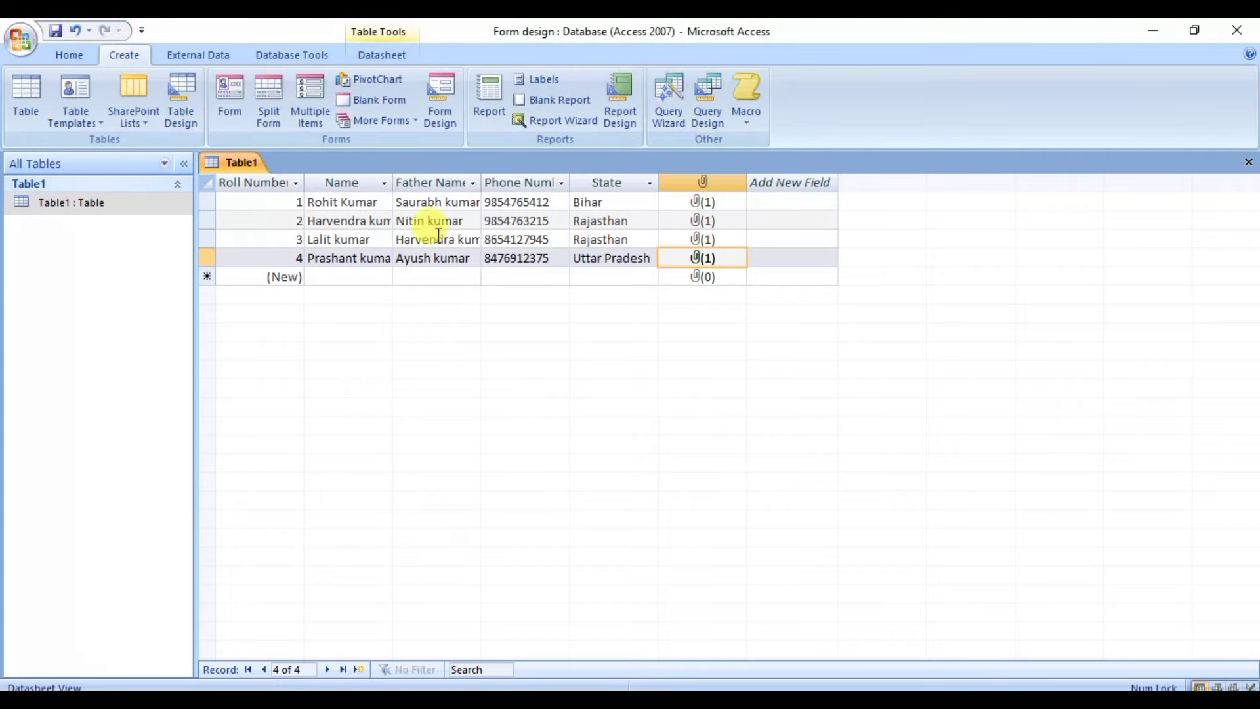
click(375, 102)
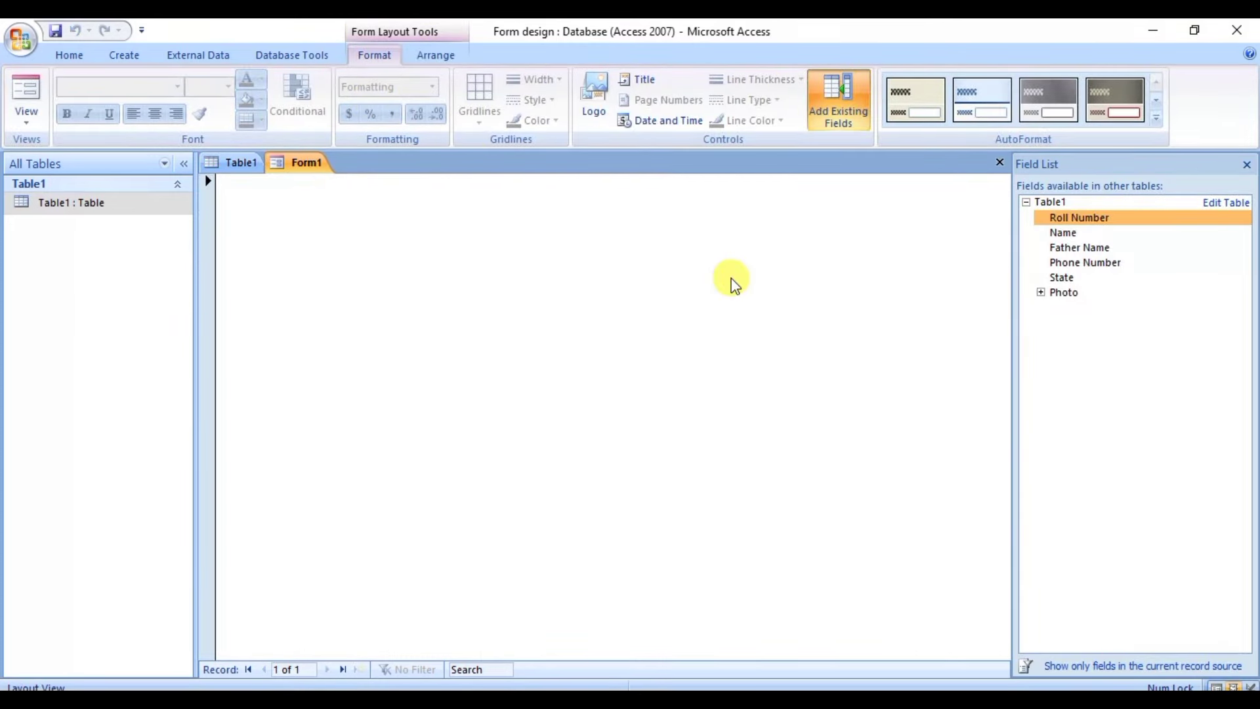
click(25, 117)
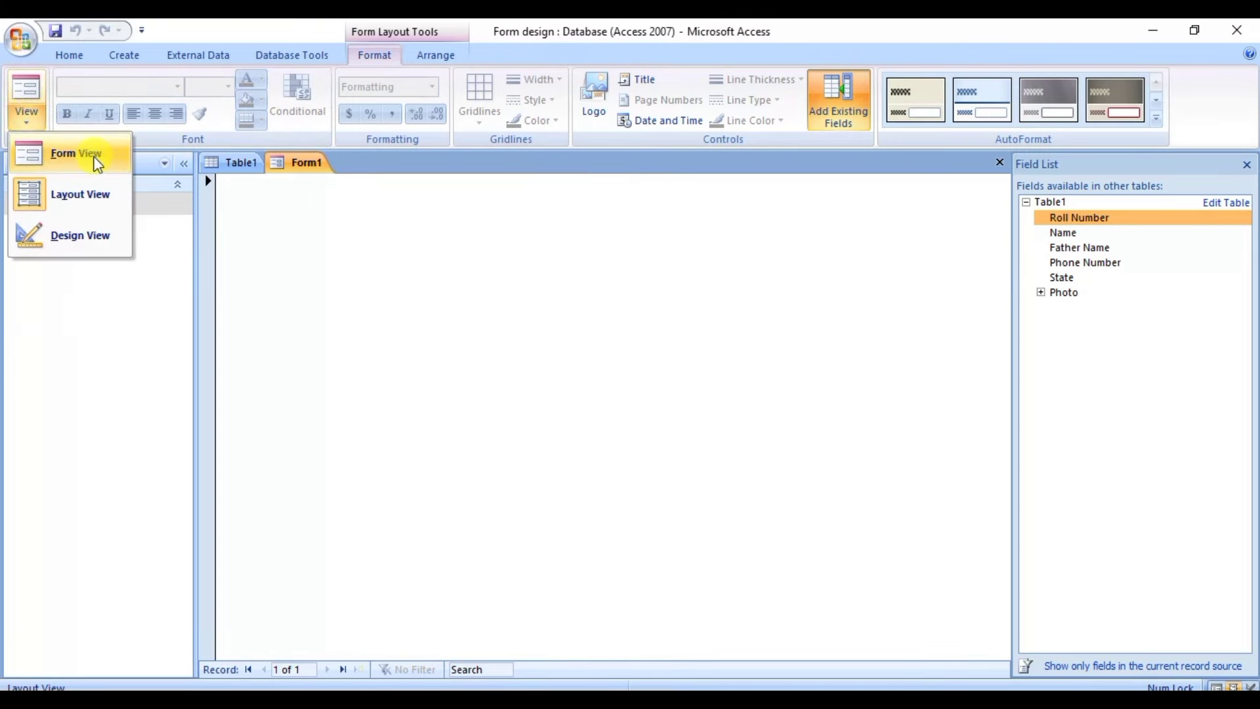
click(101, 237)
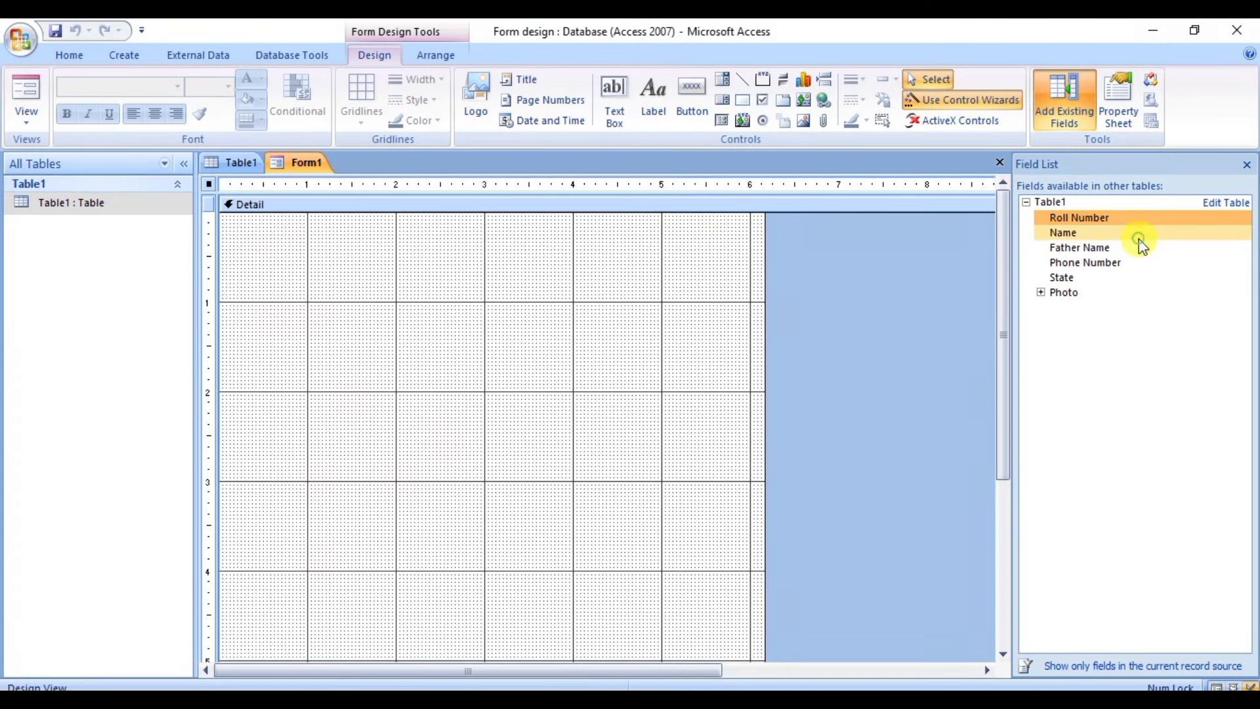
Add the Roll Number, Name, Father Name, Phone Number, State and Photo fields of Table1 to the form's Detail section
double_click(1111, 217)
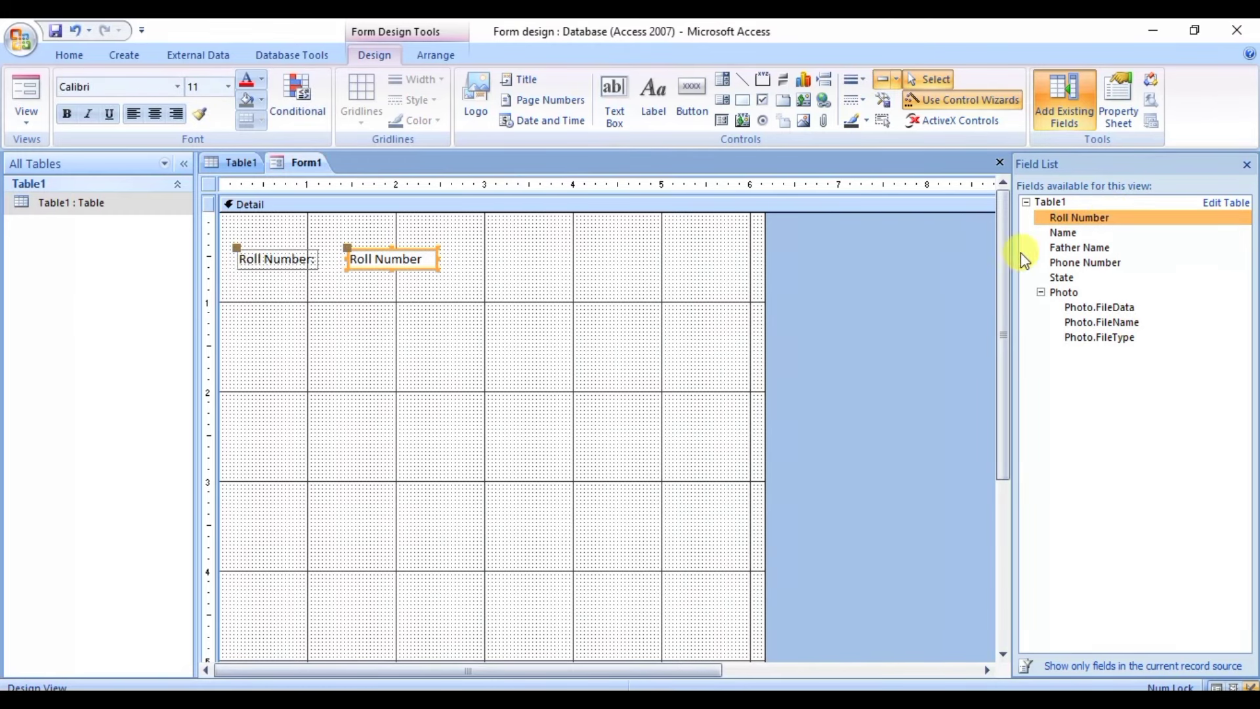
double_click(1066, 231)
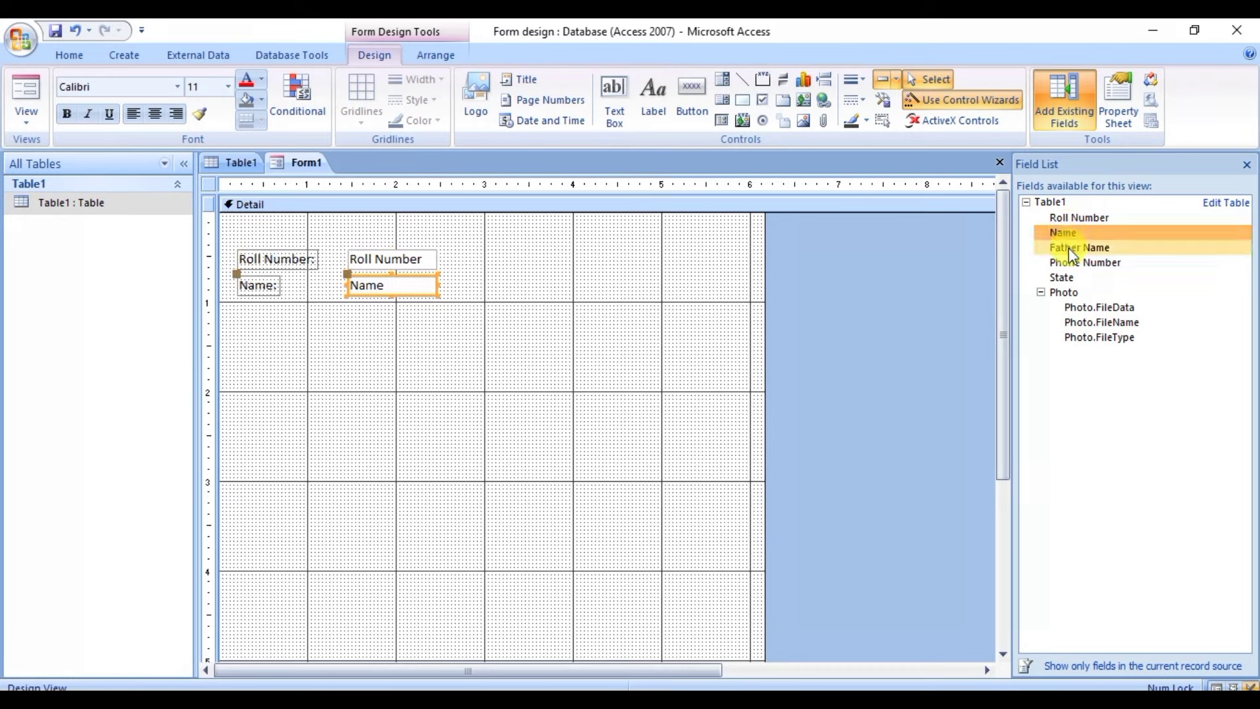
double_click(1068, 247)
double_click(1070, 263)
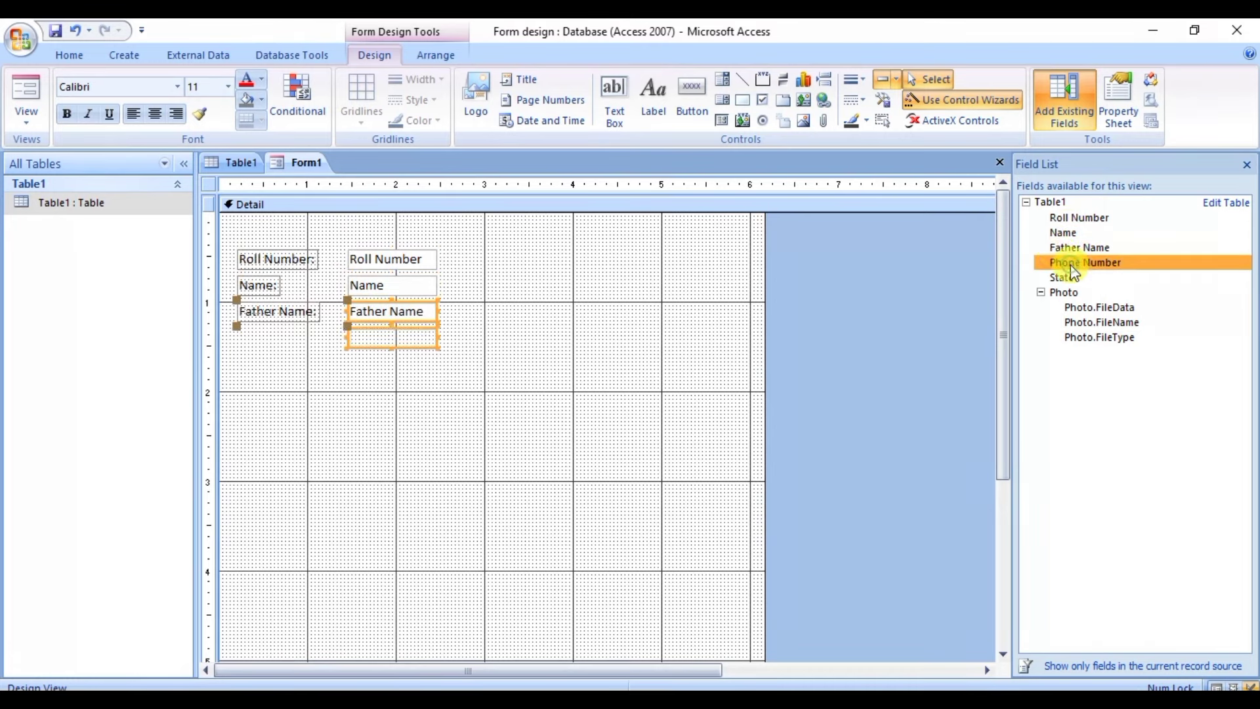
double_click(1072, 278)
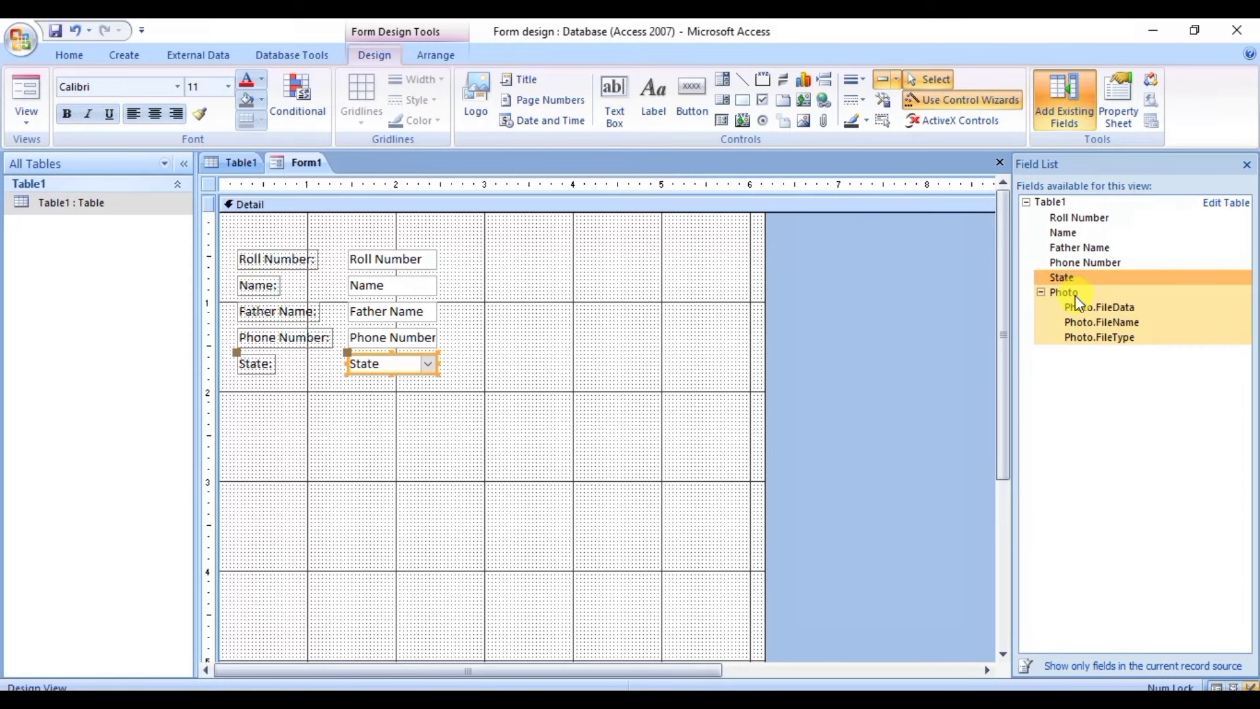
double_click(1075, 295)
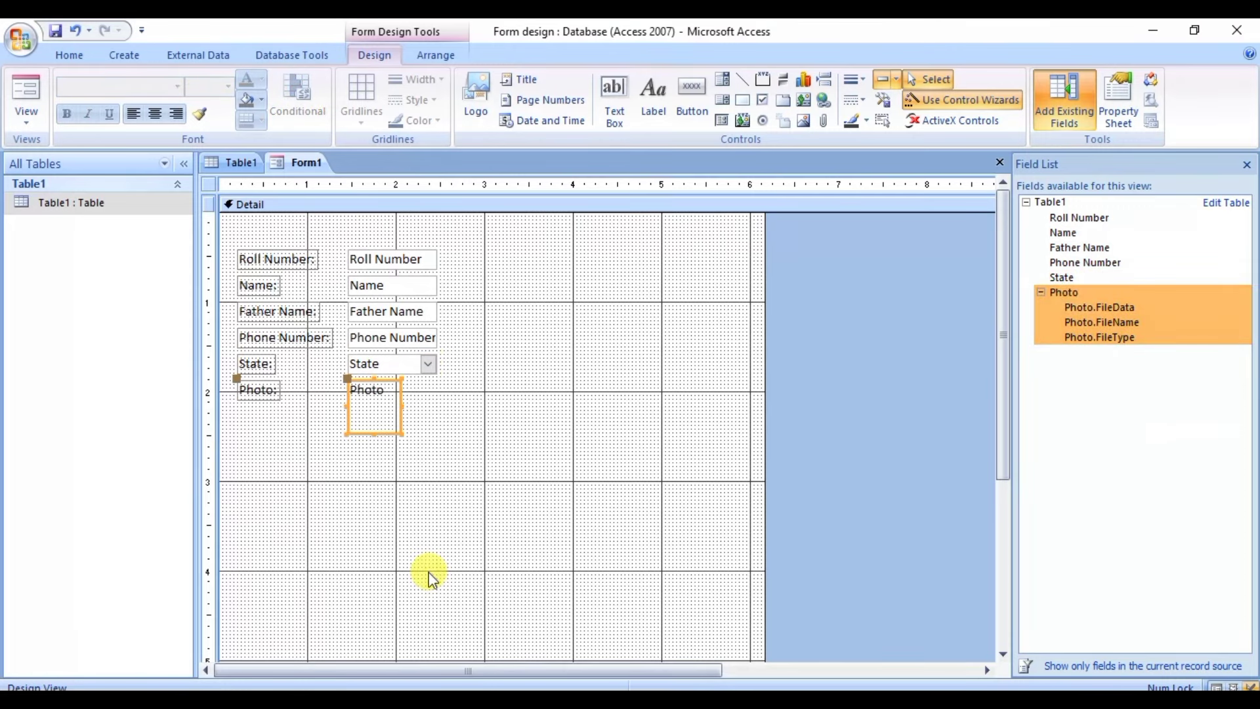
Move the Photo field to the right of the other fields, at about 5 on the horizontal ruler, and enlarge its frame
drag(369, 410, 700, 332)
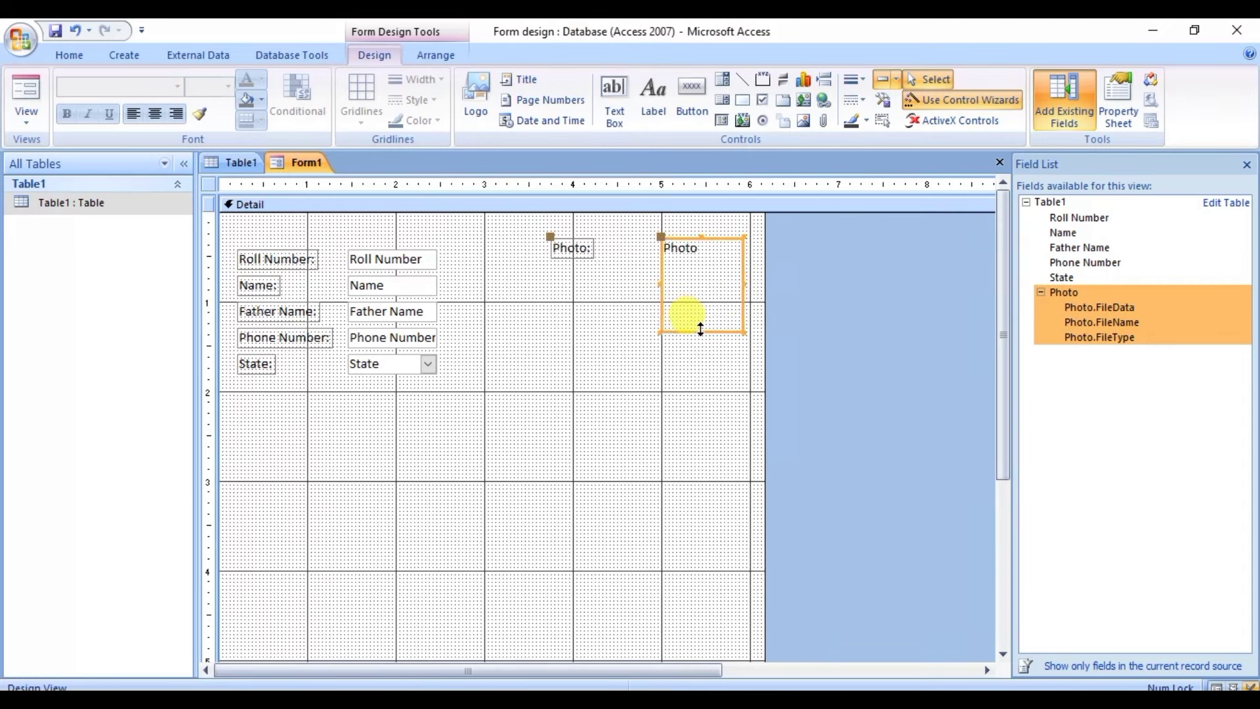
click(557, 375)
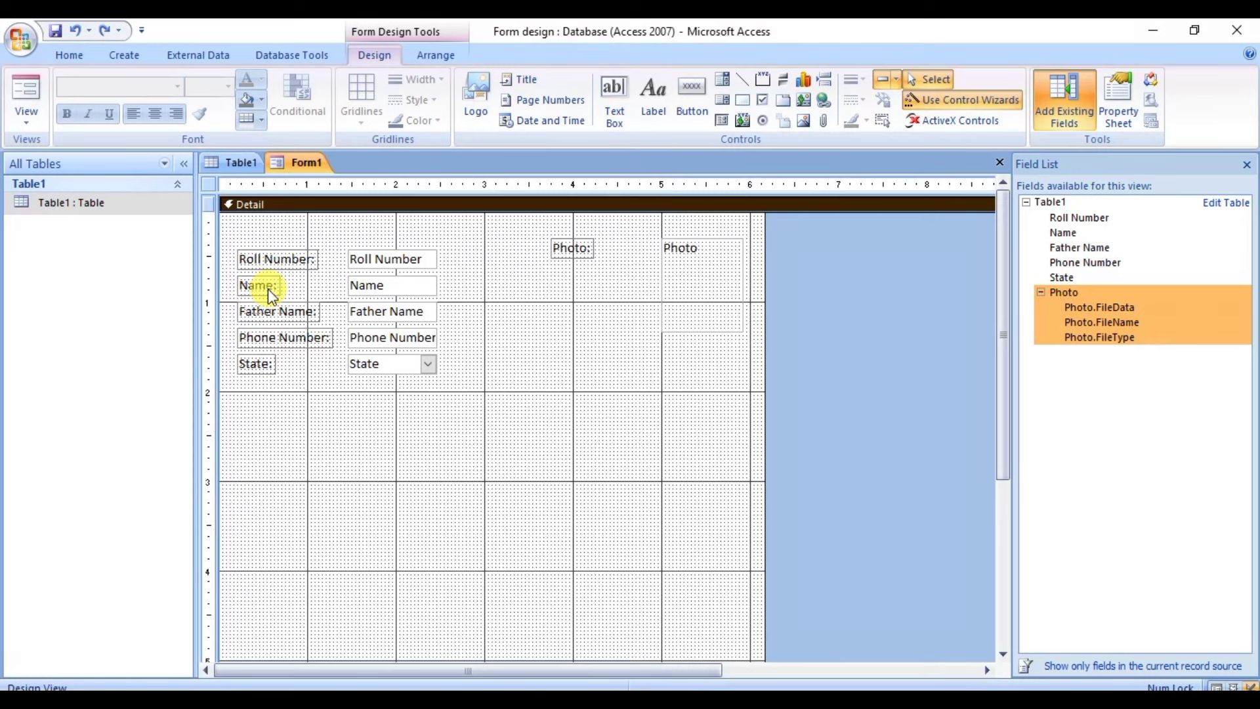
Shift the Roll Number, Name, Father Name, Phone Number and State fields slightly right, keeping their labels and boxes aligned
click(427, 258)
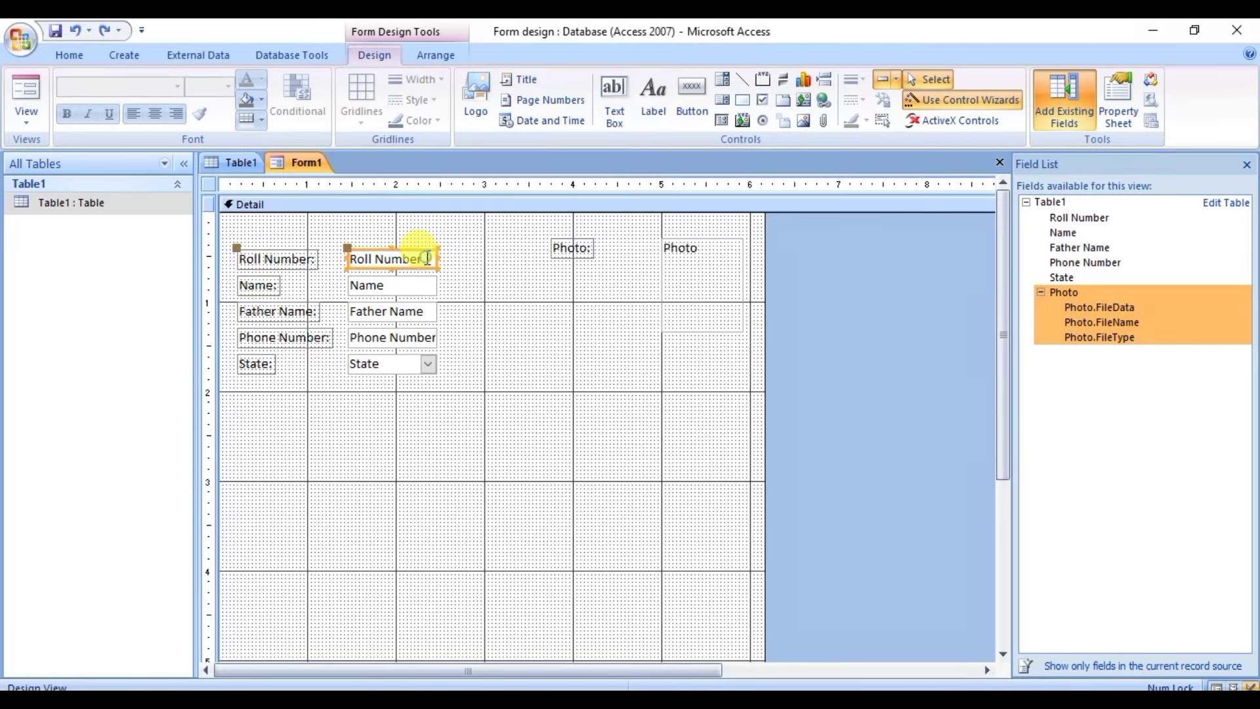
click(425, 268)
click(431, 269)
drag(435, 269, 441, 270)
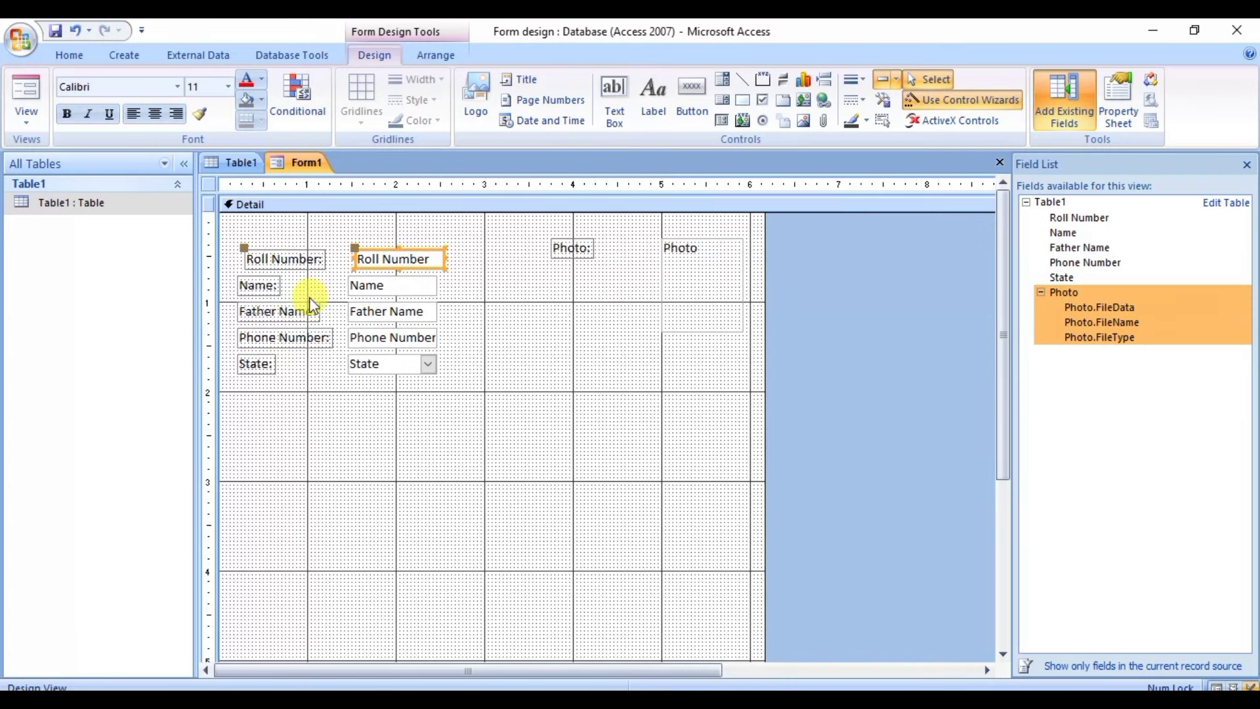
click(432, 289)
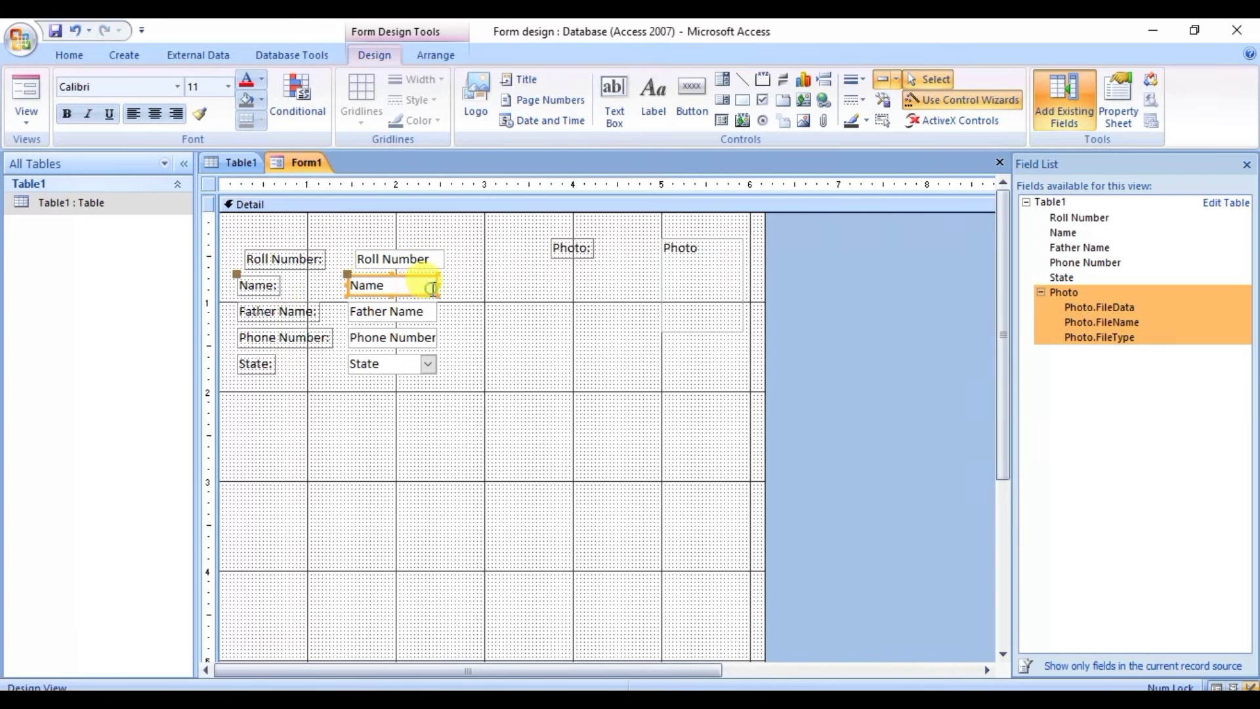
drag(421, 298, 429, 299)
click(423, 317)
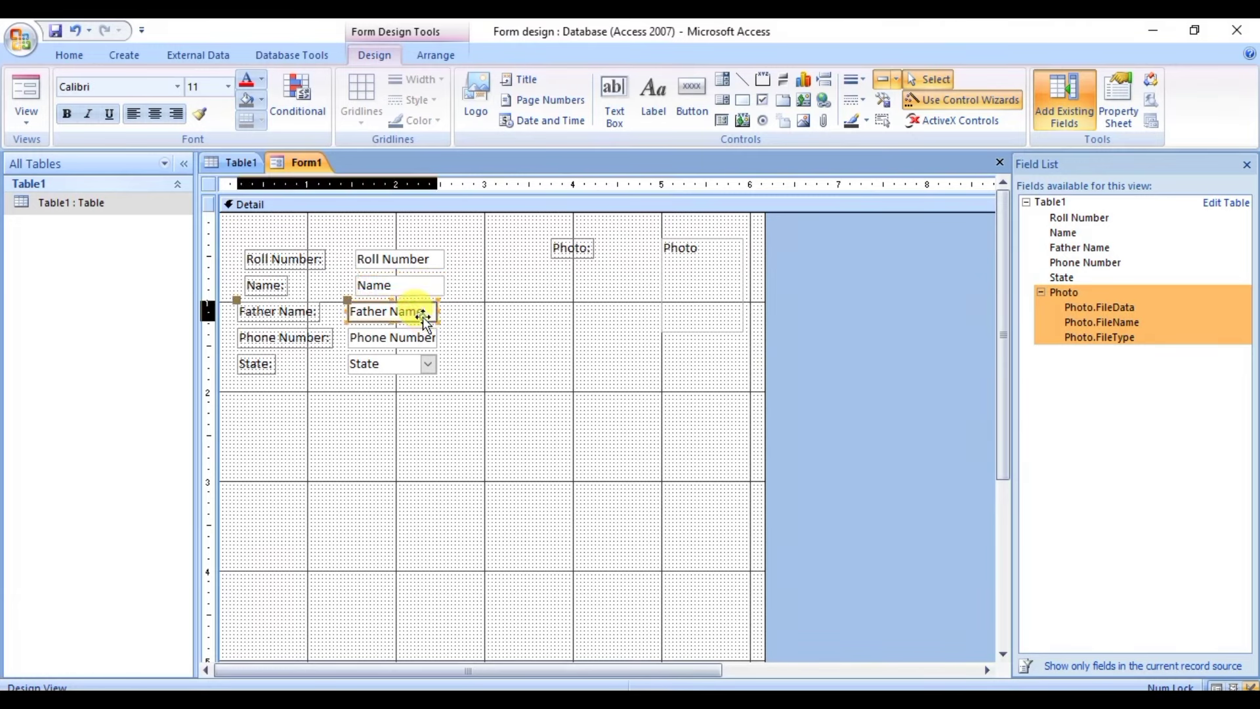
drag(423, 320, 430, 348)
click(426, 344)
click(417, 371)
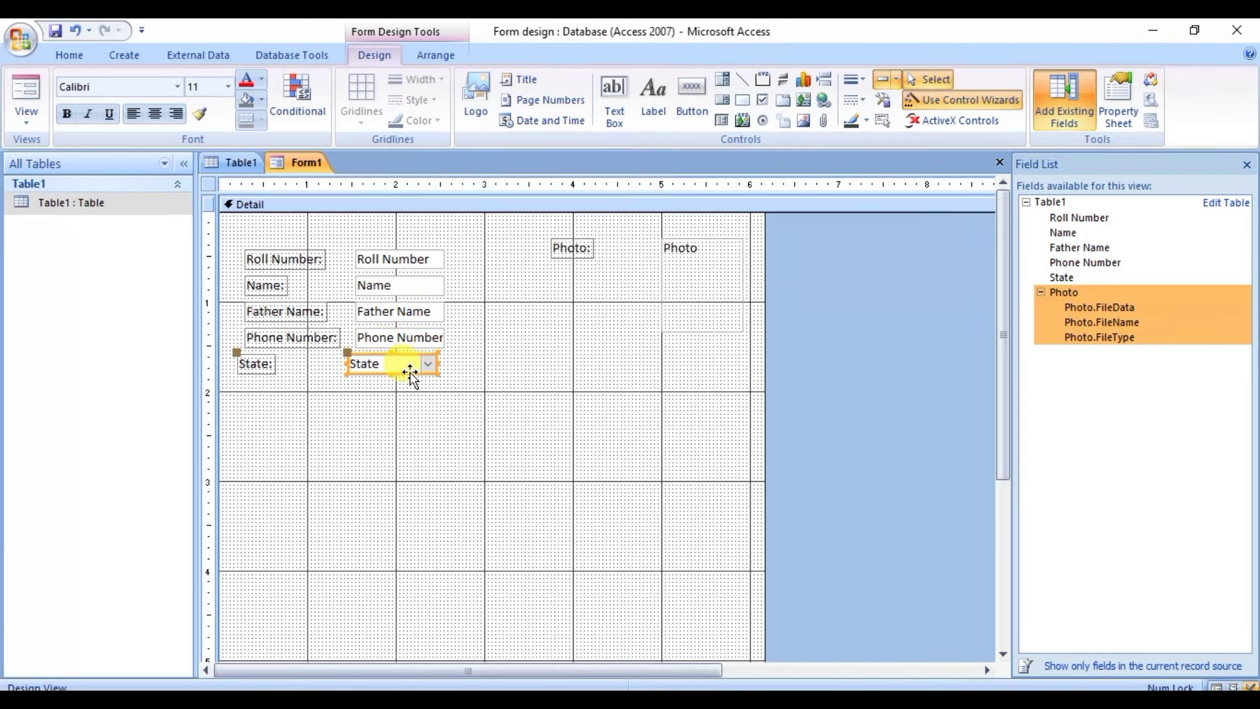
drag(411, 375, 420, 377)
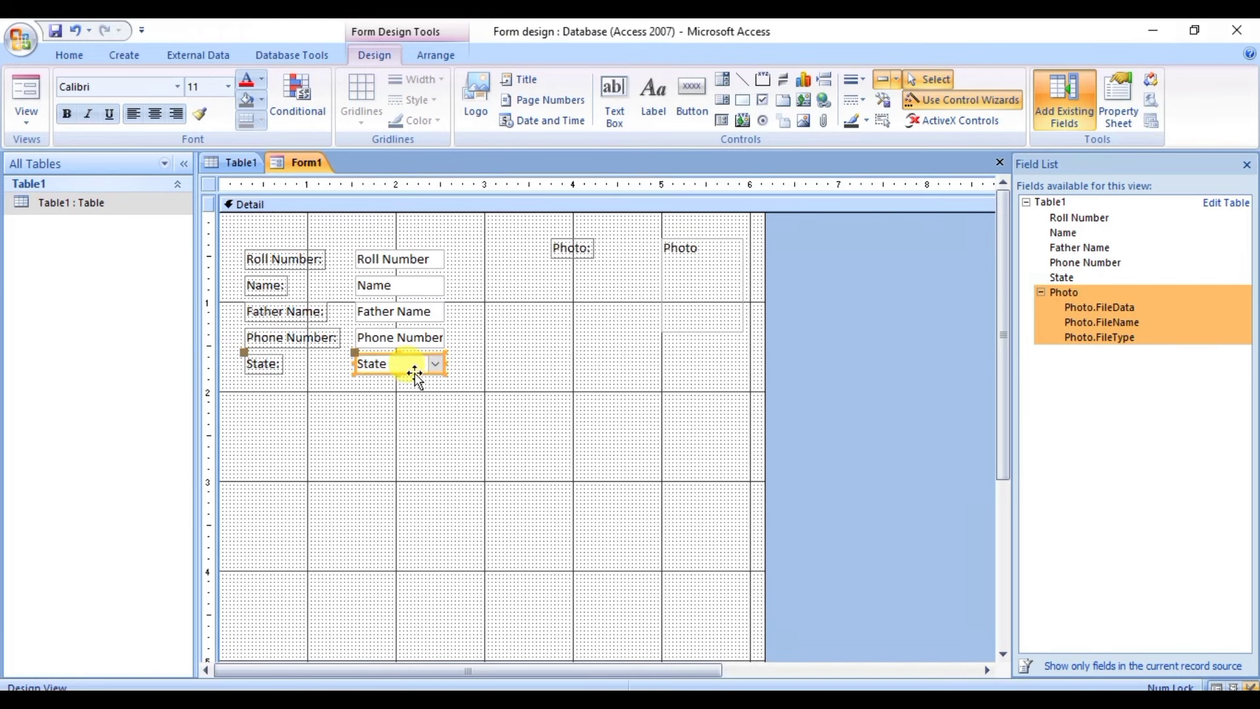
click(412, 466)
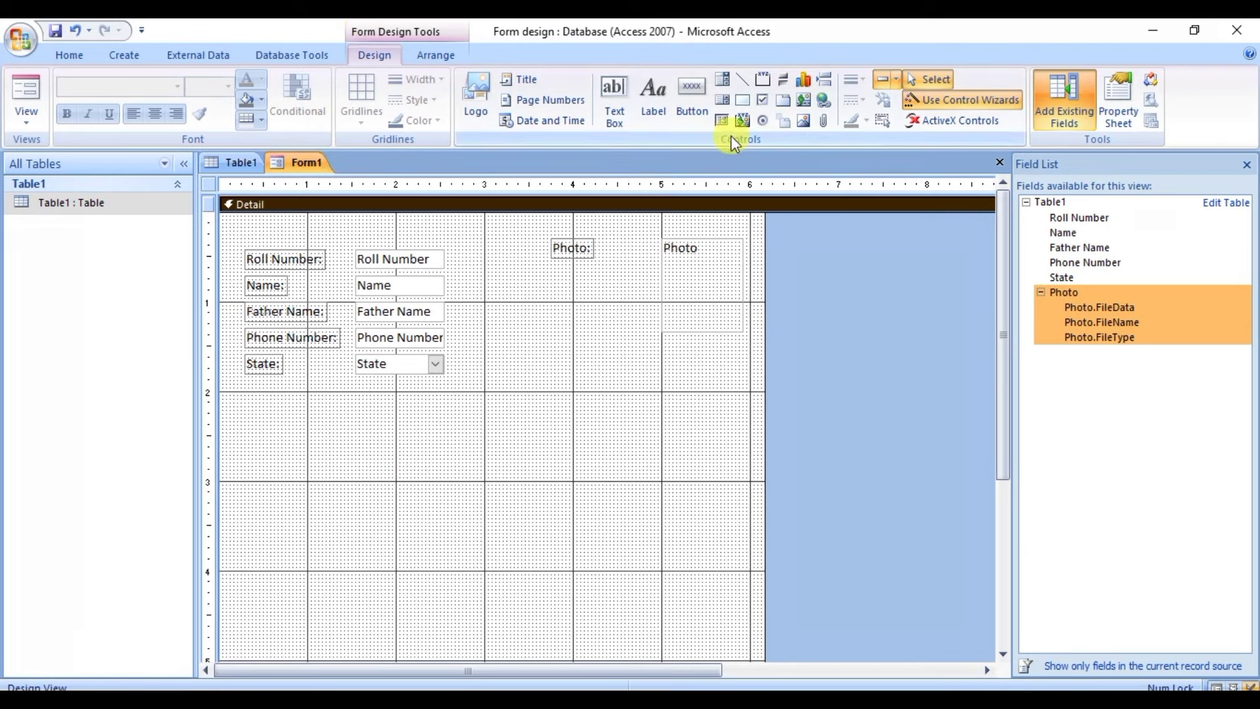
Add a command button below the State label with the Go To First Record action and the Go To First picture
click(697, 92)
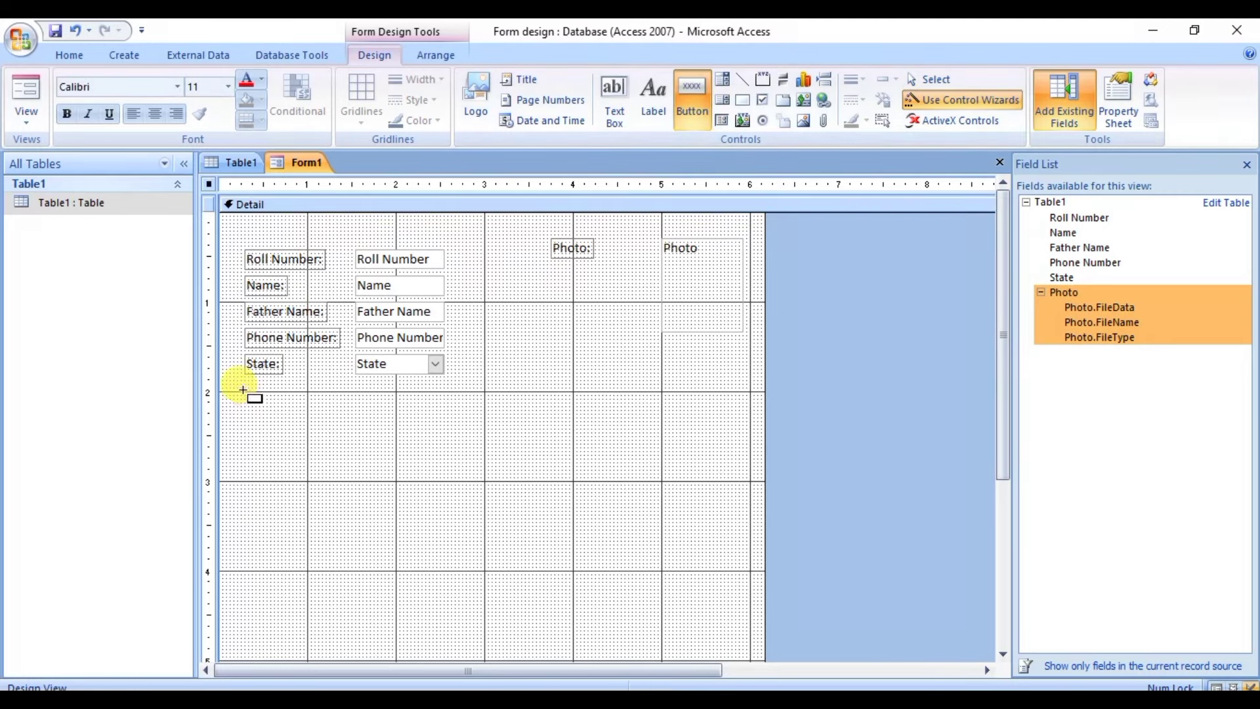
mouse_move(250, 392)
mouse_down()
mouse_move(253, 410)
mouse_move(282, 408)
mouse_up()
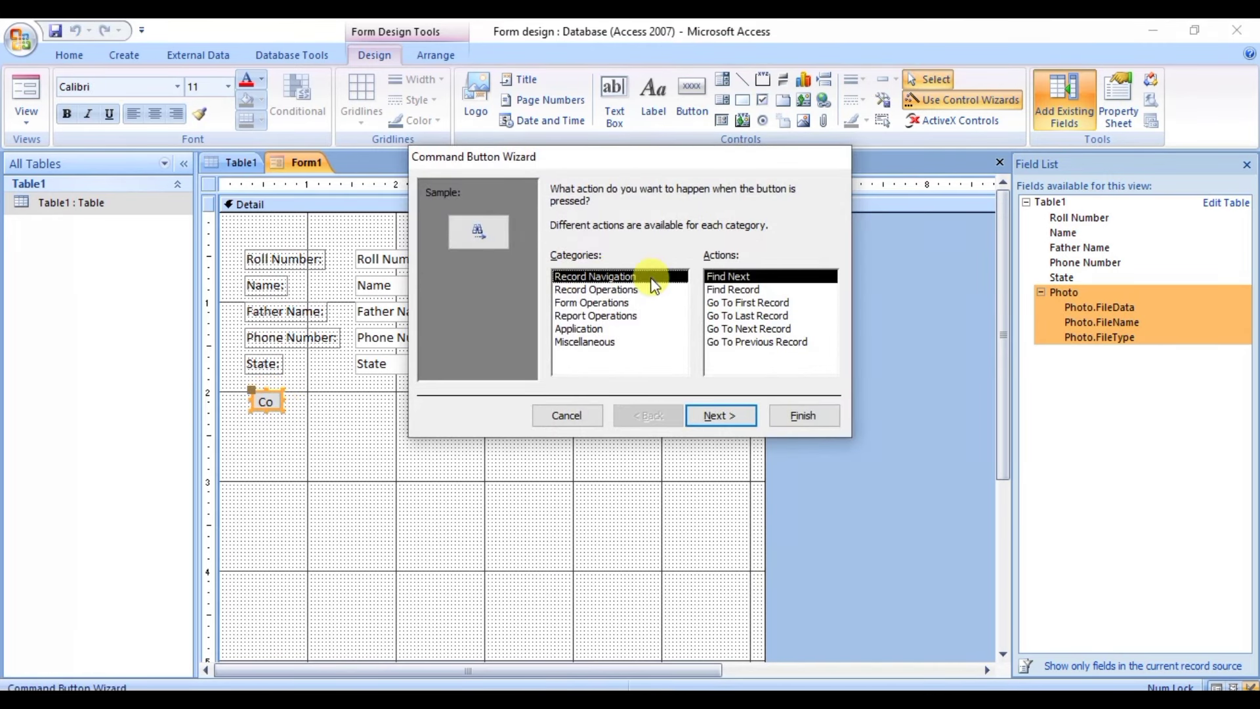
click(731, 302)
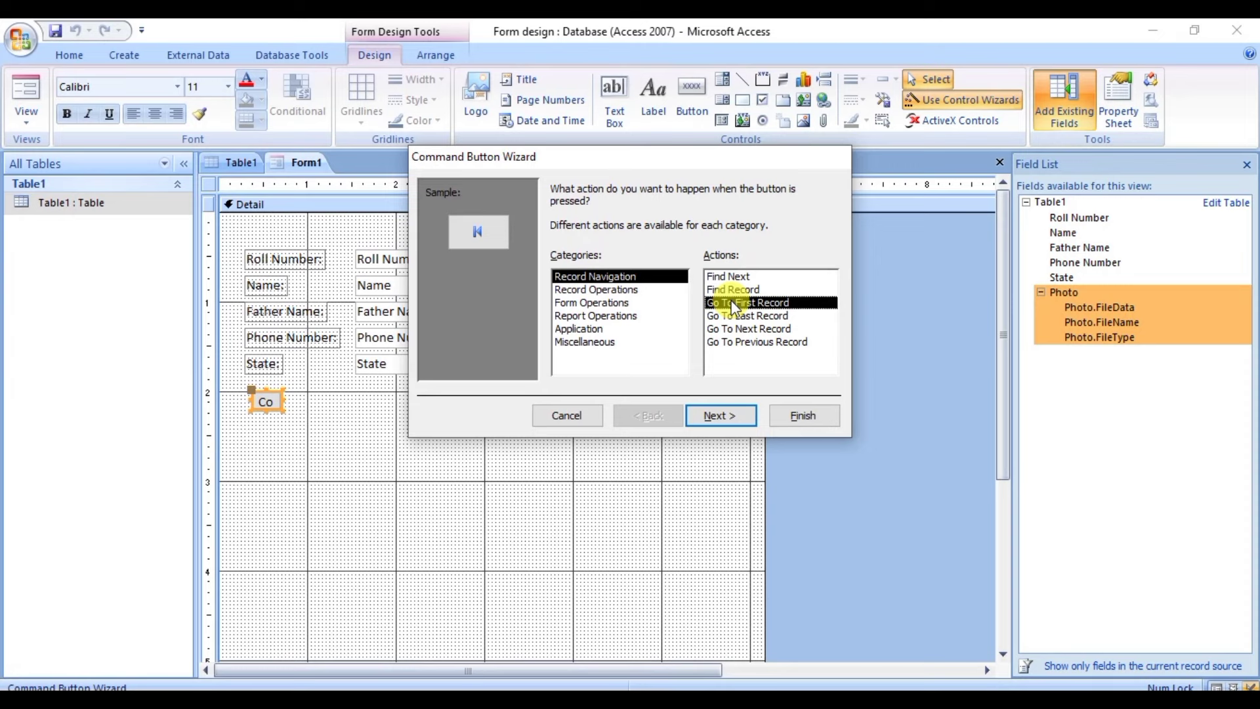
click(718, 415)
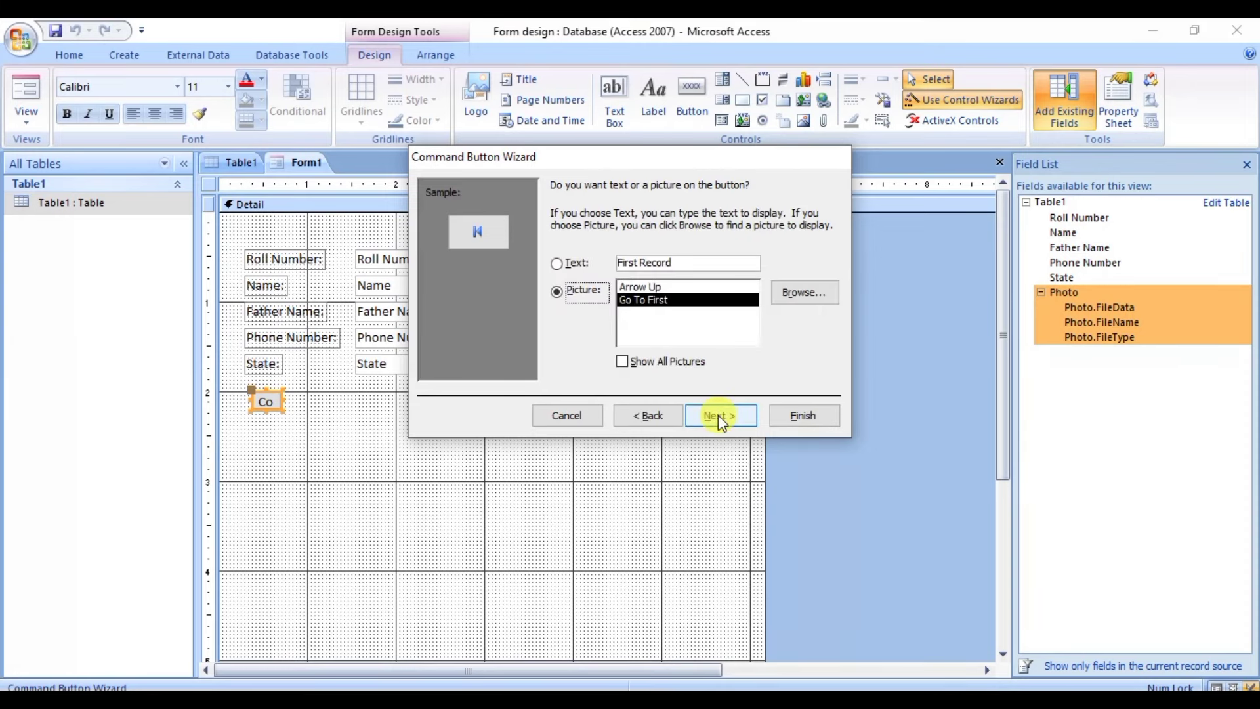
click(718, 415)
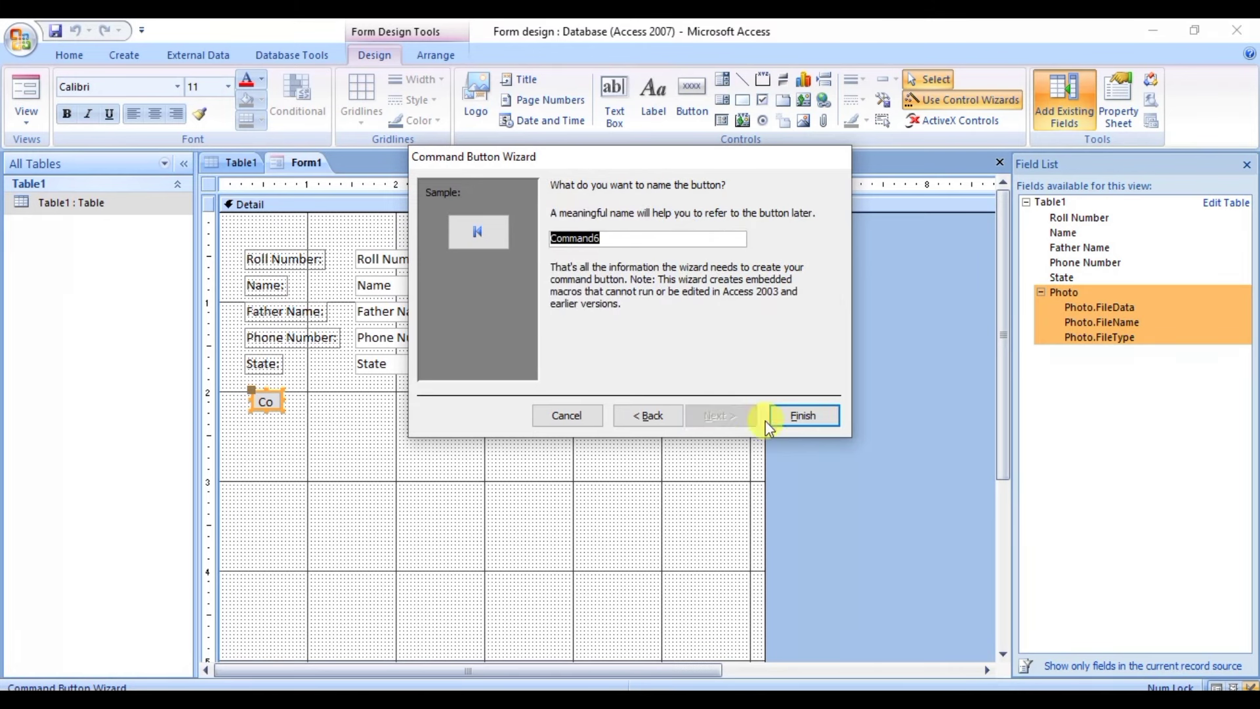
click(802, 417)
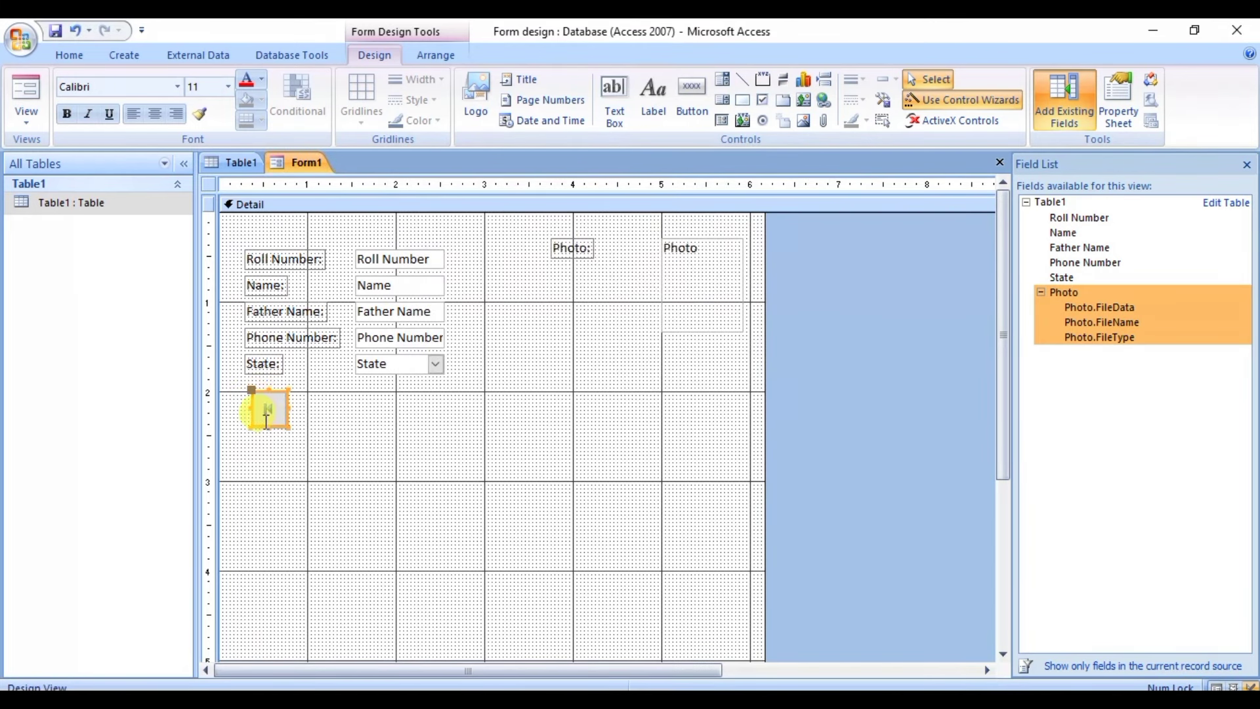
click(368, 432)
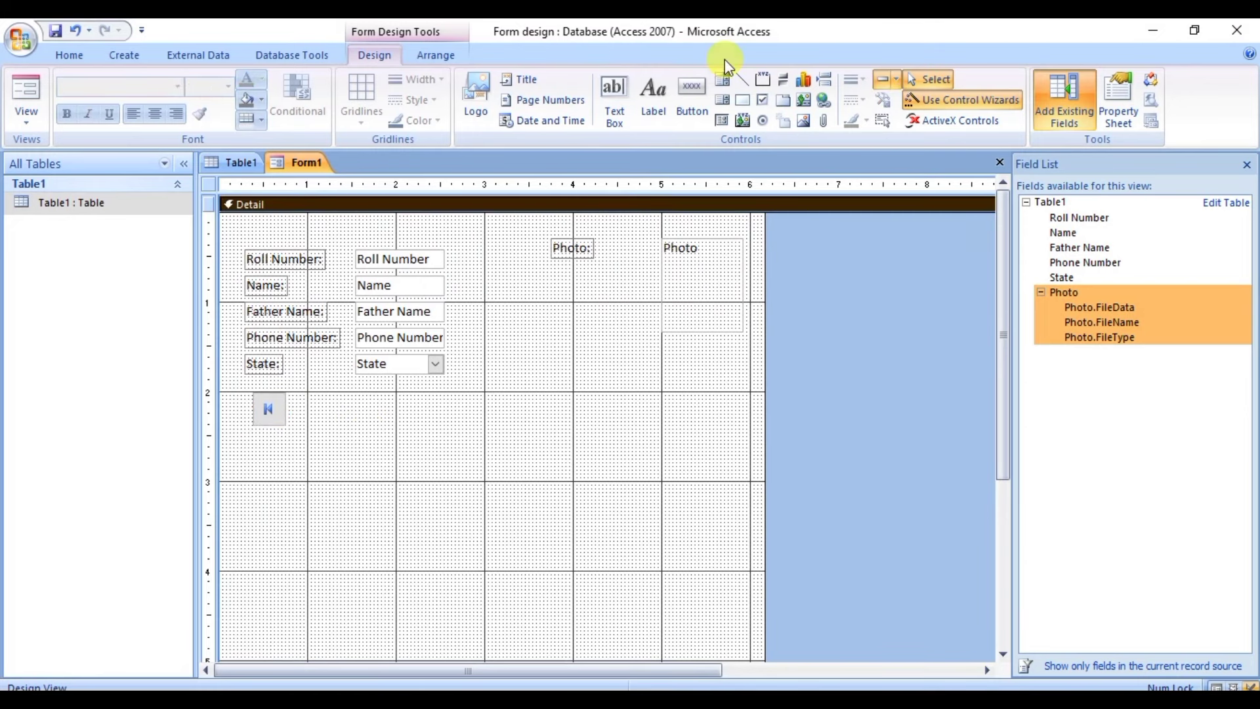
Add a command button beside the first-record button with the Go To Next Record action and the Go To Next picture
click(693, 97)
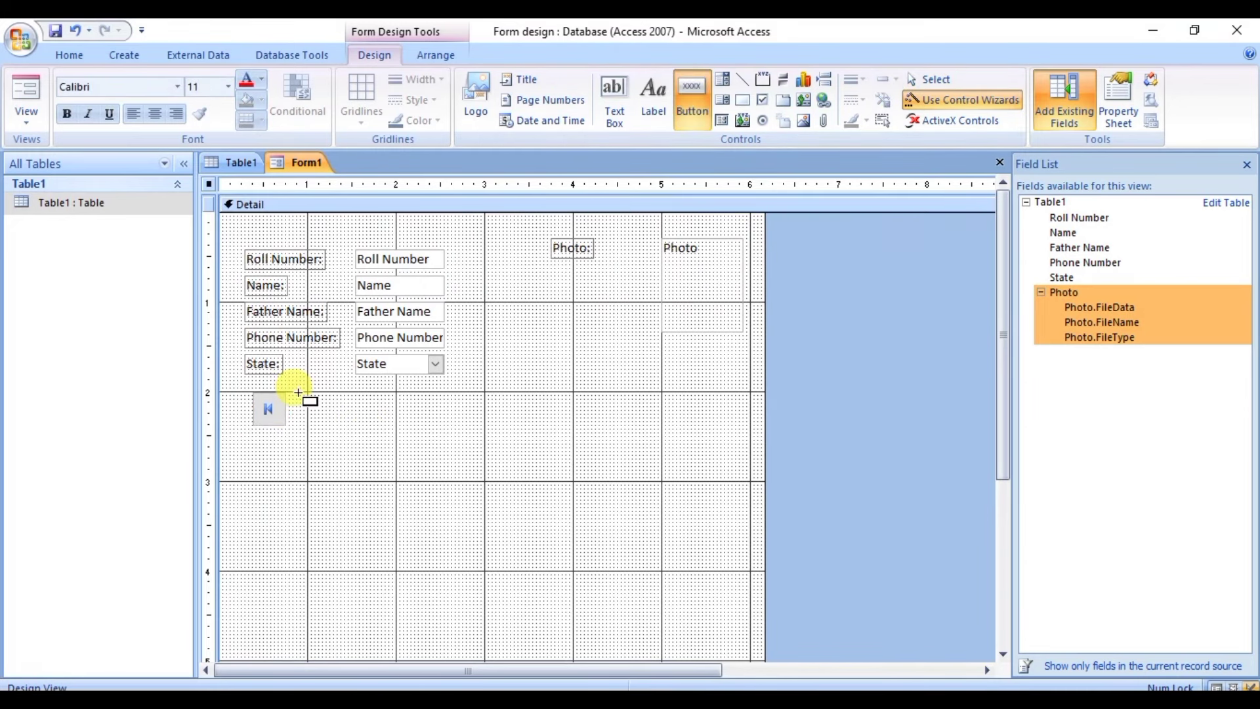
drag(299, 394, 330, 422)
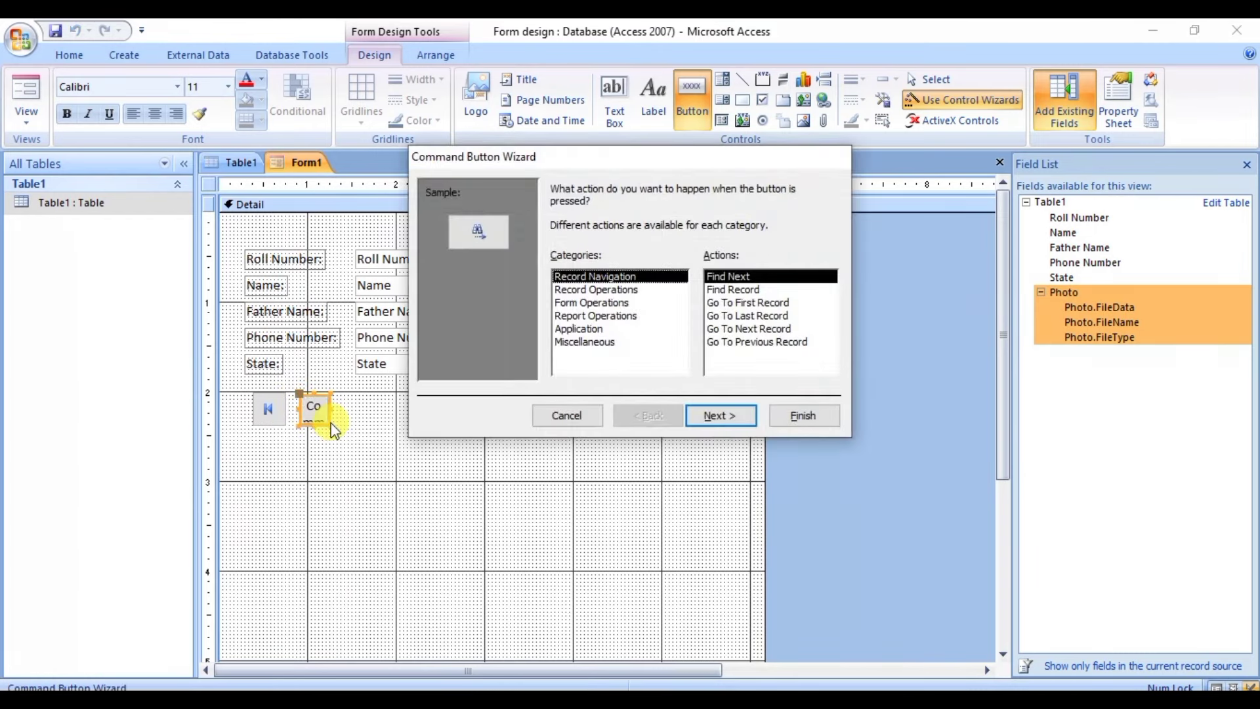
click(735, 331)
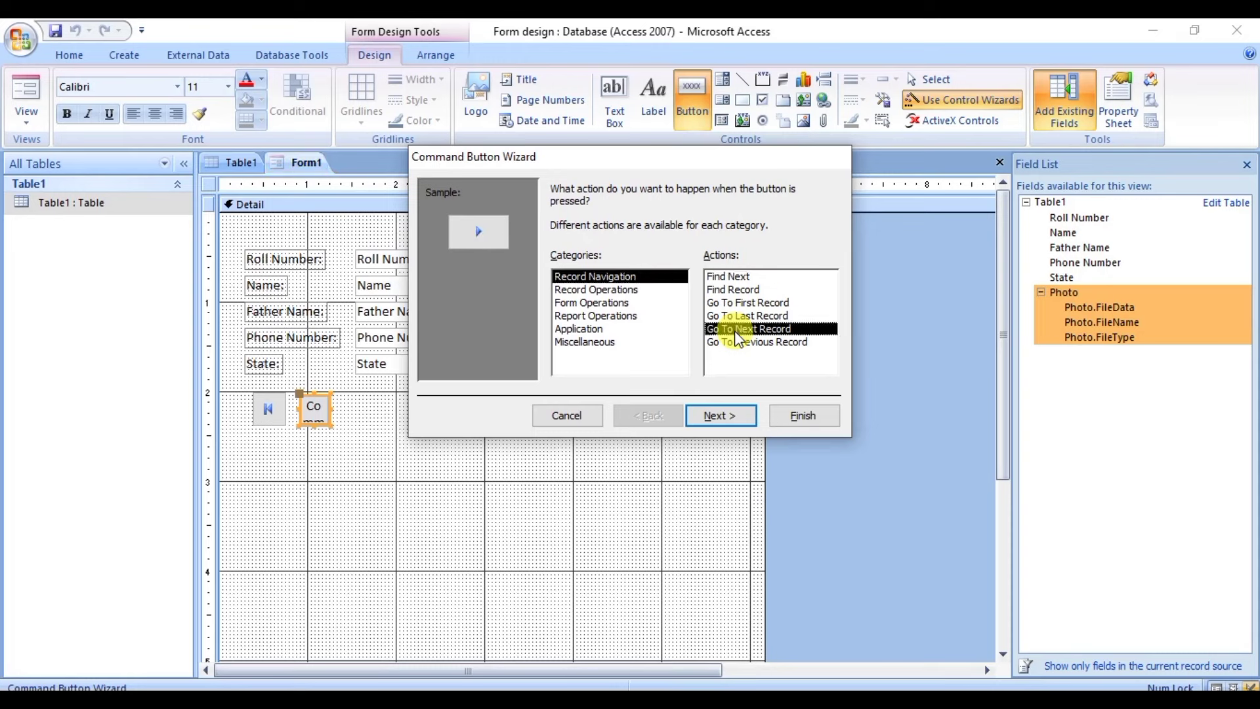
click(714, 420)
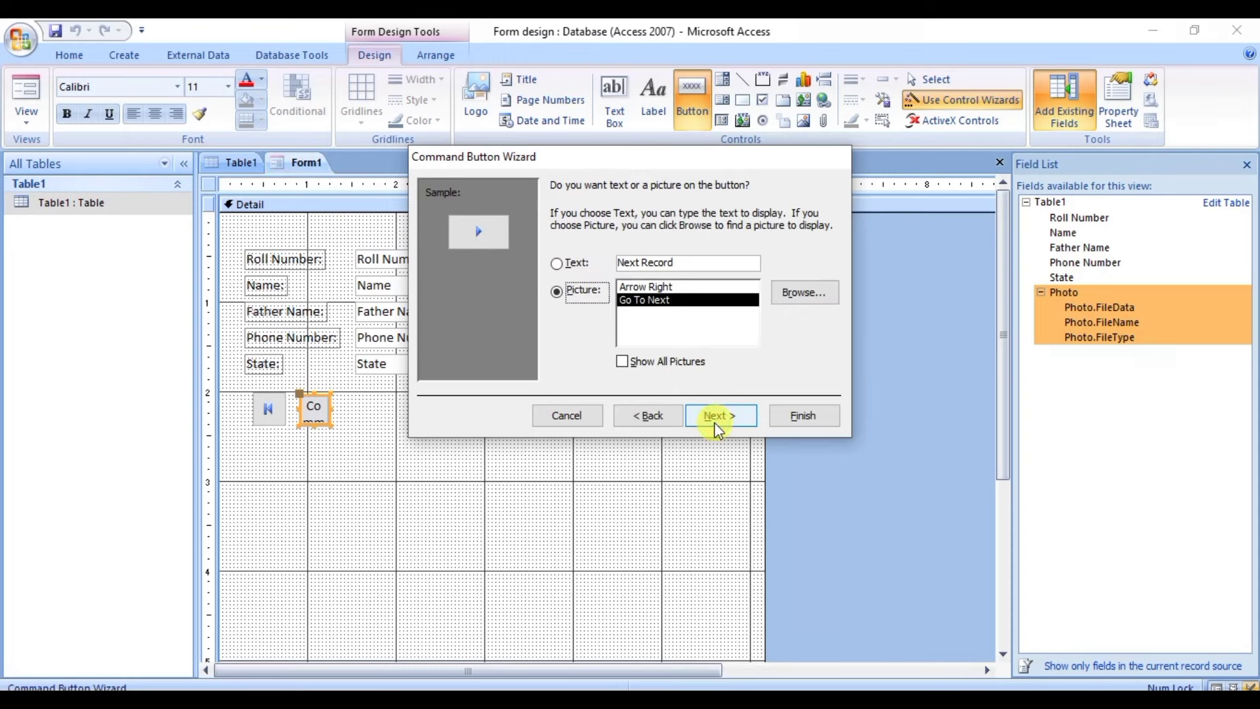
click(714, 420)
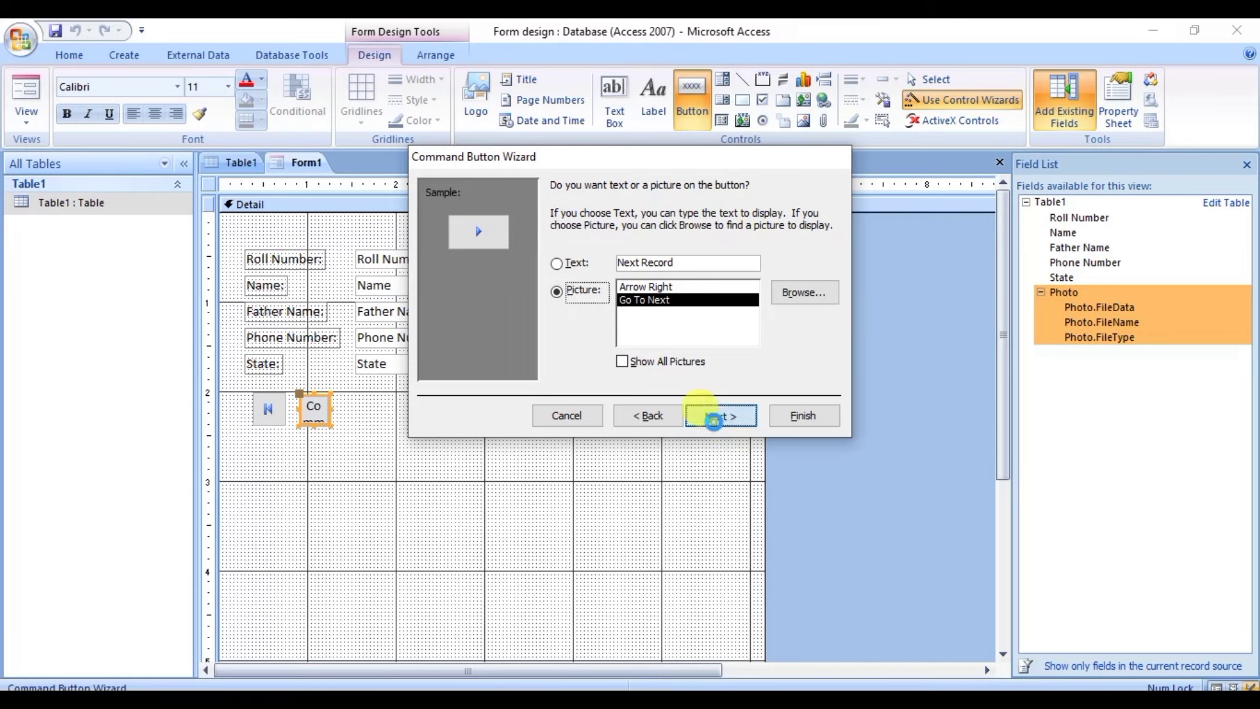
click(798, 411)
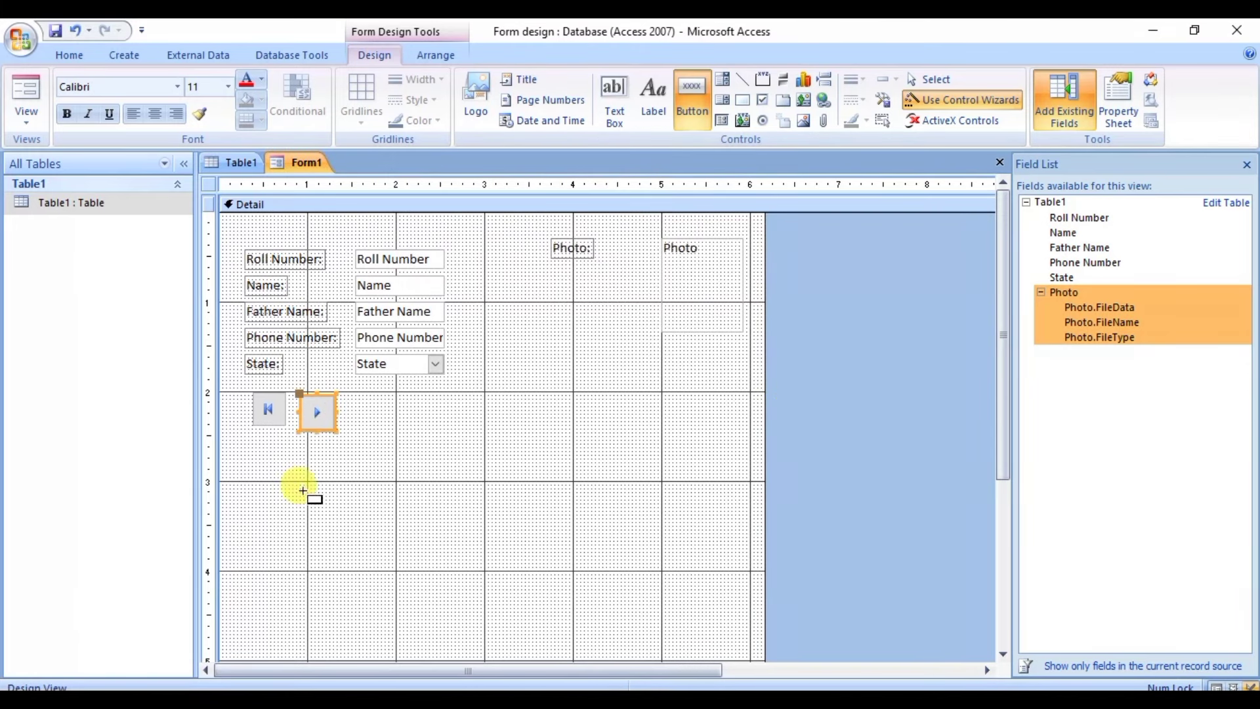
Align the next-record button with the first-record button and shift it right beneath the State box, leaving room for another button between them
drag(314, 413, 322, 425)
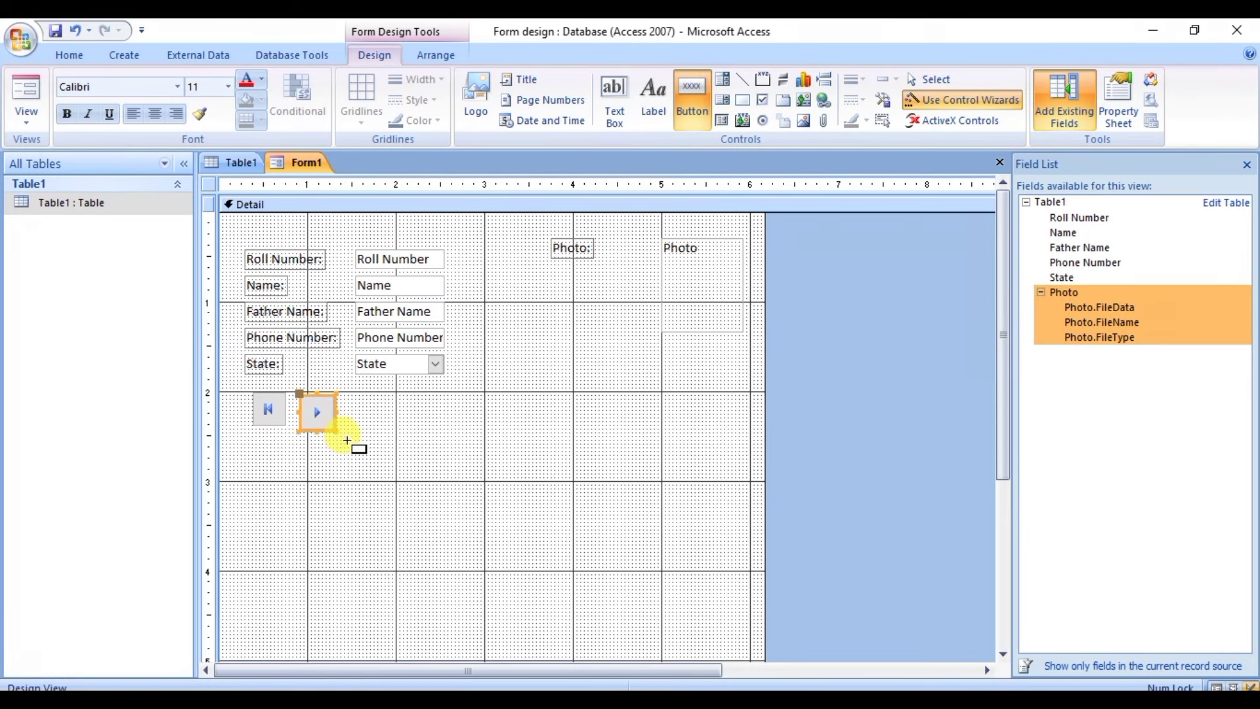
key(Left)
key(Left)
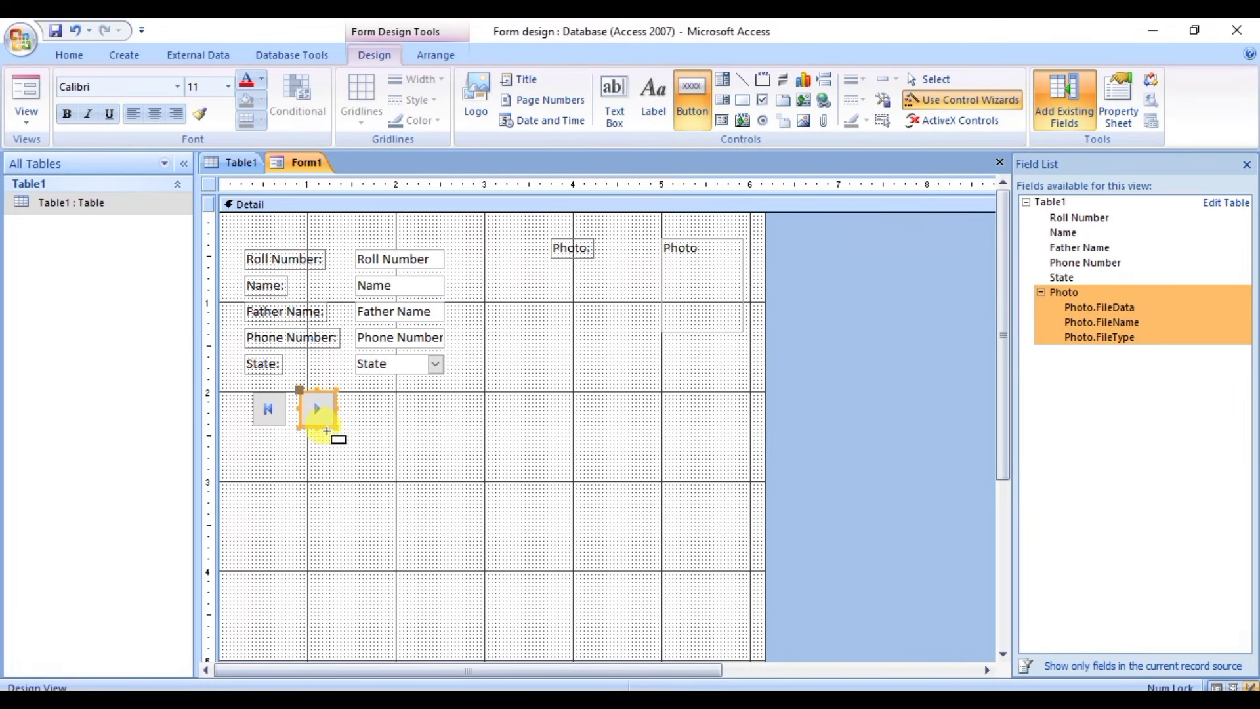
key(Up)
key(Right)
key(Right)
key(Right)
key(Right)
key(Right)
key(Right)
key(Right)
key(Right)
key(Right)
key(Right)
key(Right)
key(Right)
key(Right)
key(Right)
key(Right)
key(Right)
key(Right)
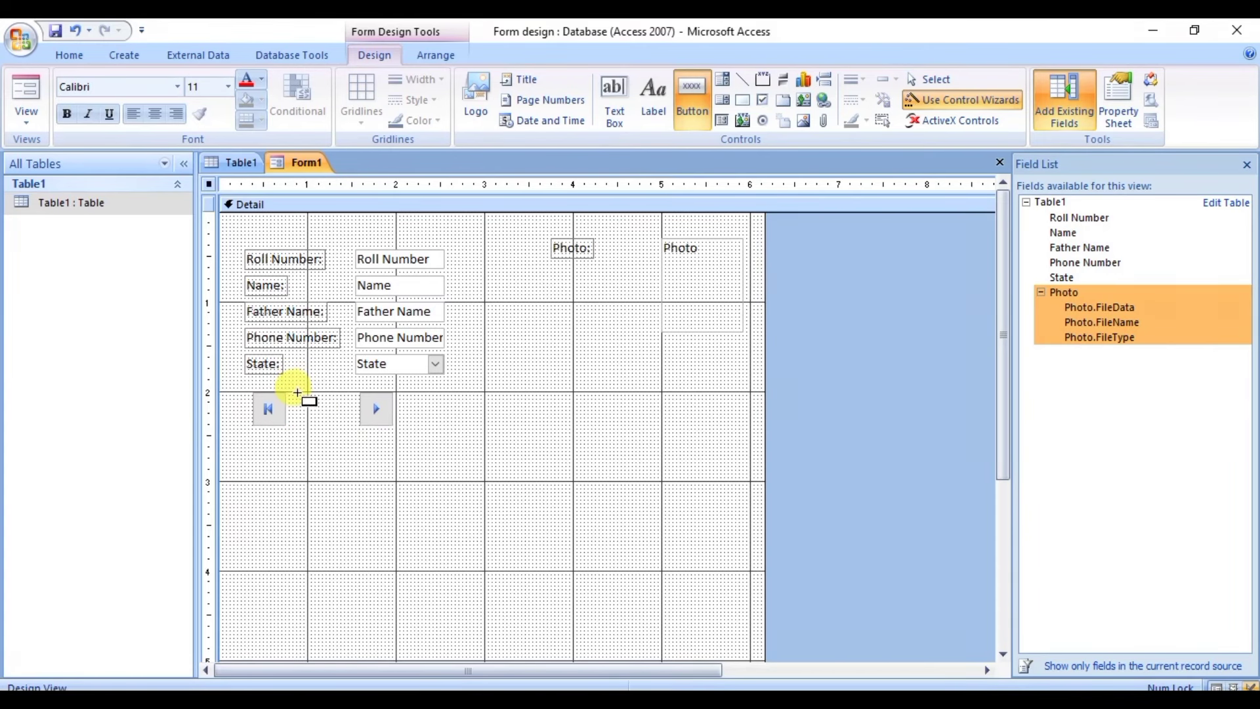
Add a command button between the first-record and next-record buttons with the Go To Previous Record action and the Go To Previous picture
drag(297, 391, 338, 423)
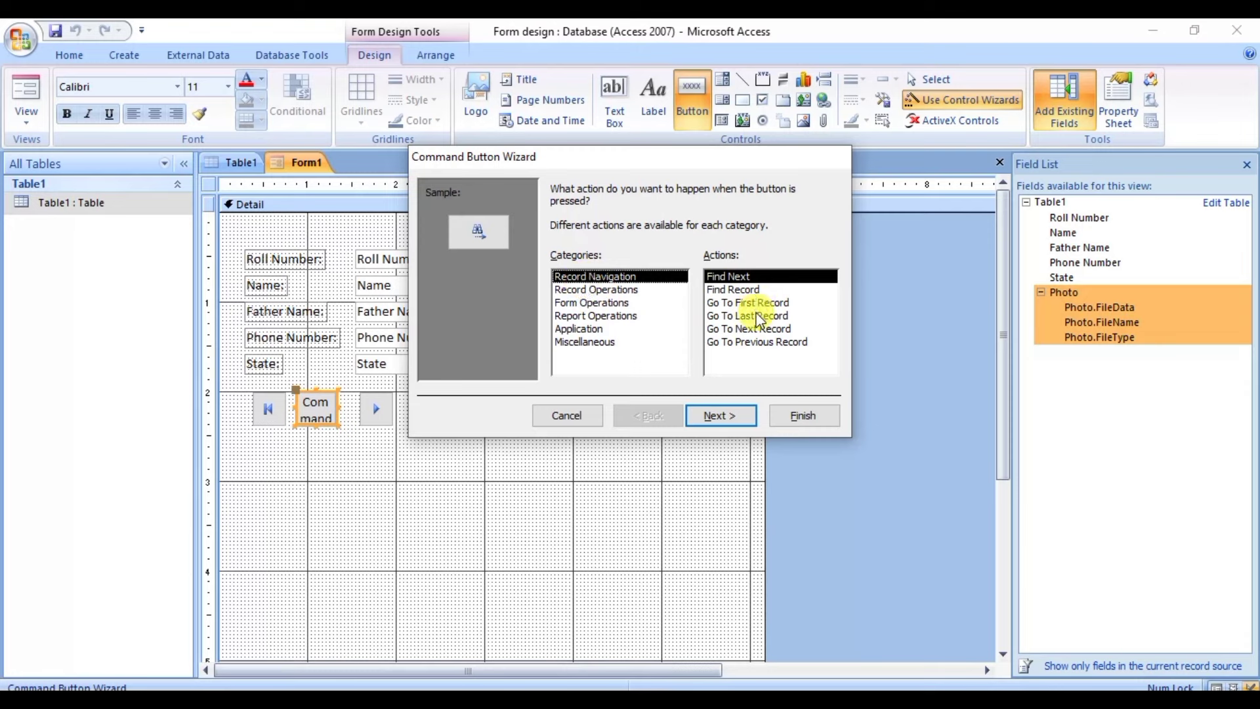
click(759, 342)
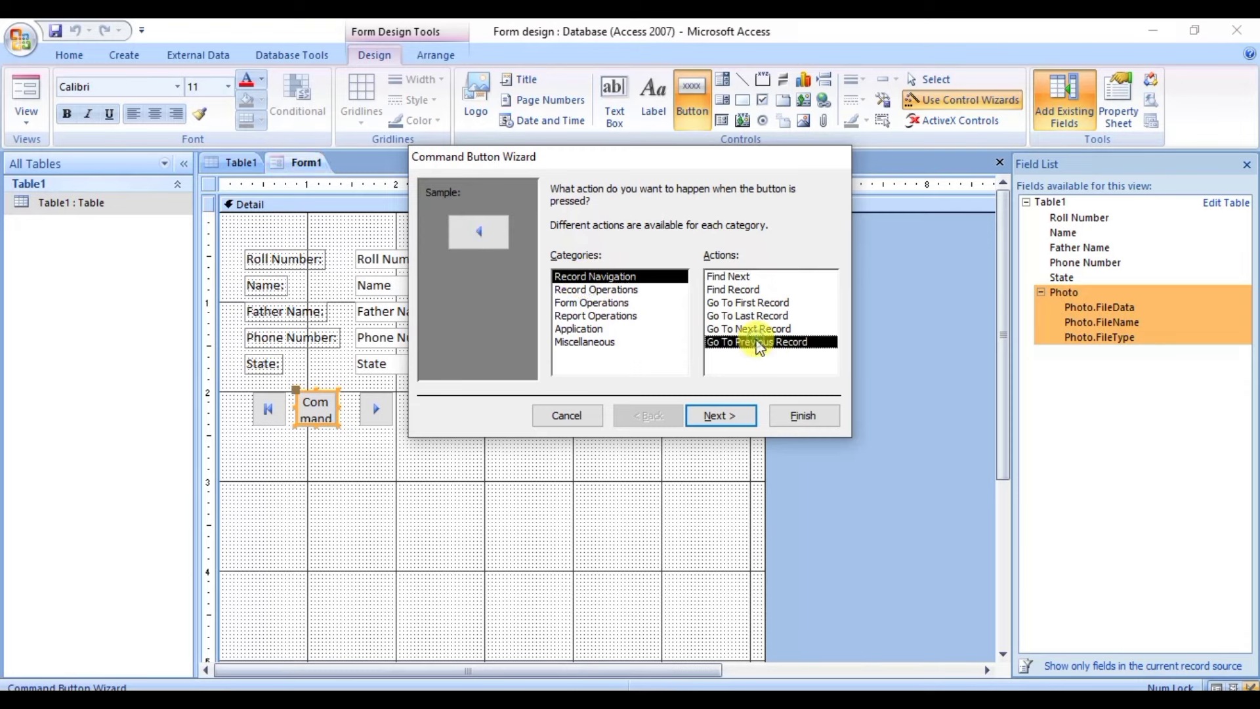
click(706, 418)
click(703, 415)
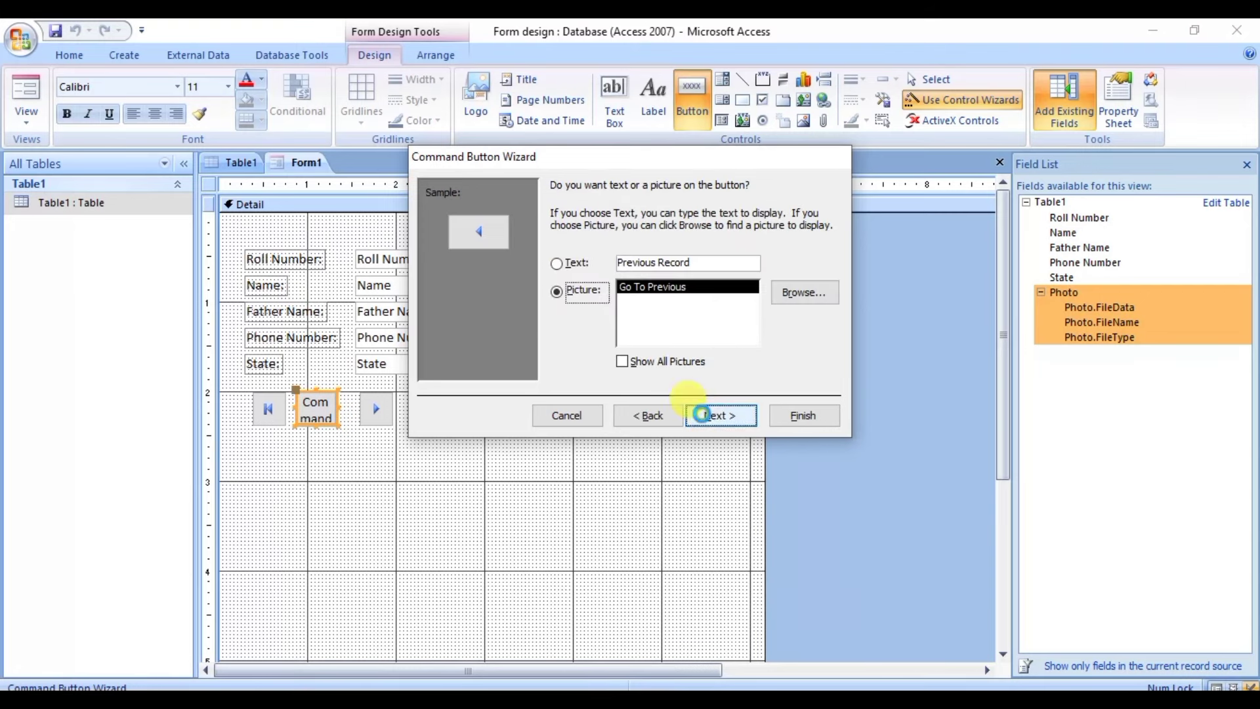
click(794, 415)
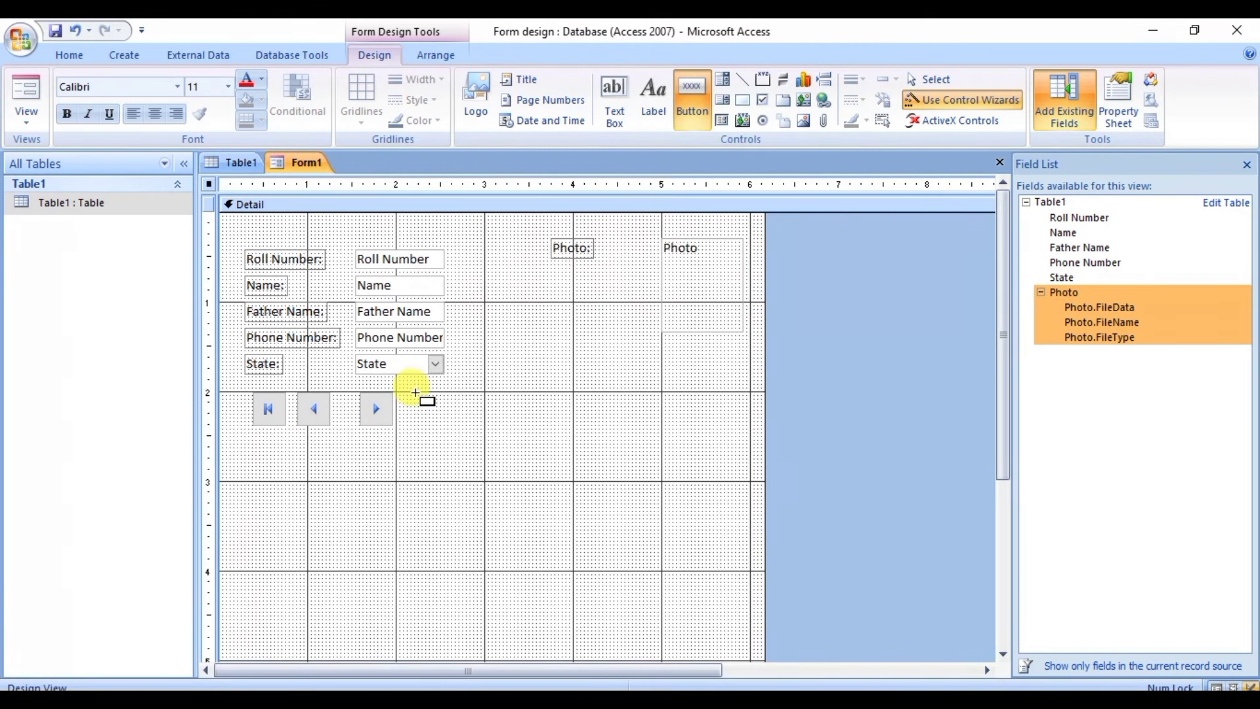
Add a Go To Last Record button with the Go To Last picture to the right of the next-record button and align it with the row
drag(416, 394, 461, 422)
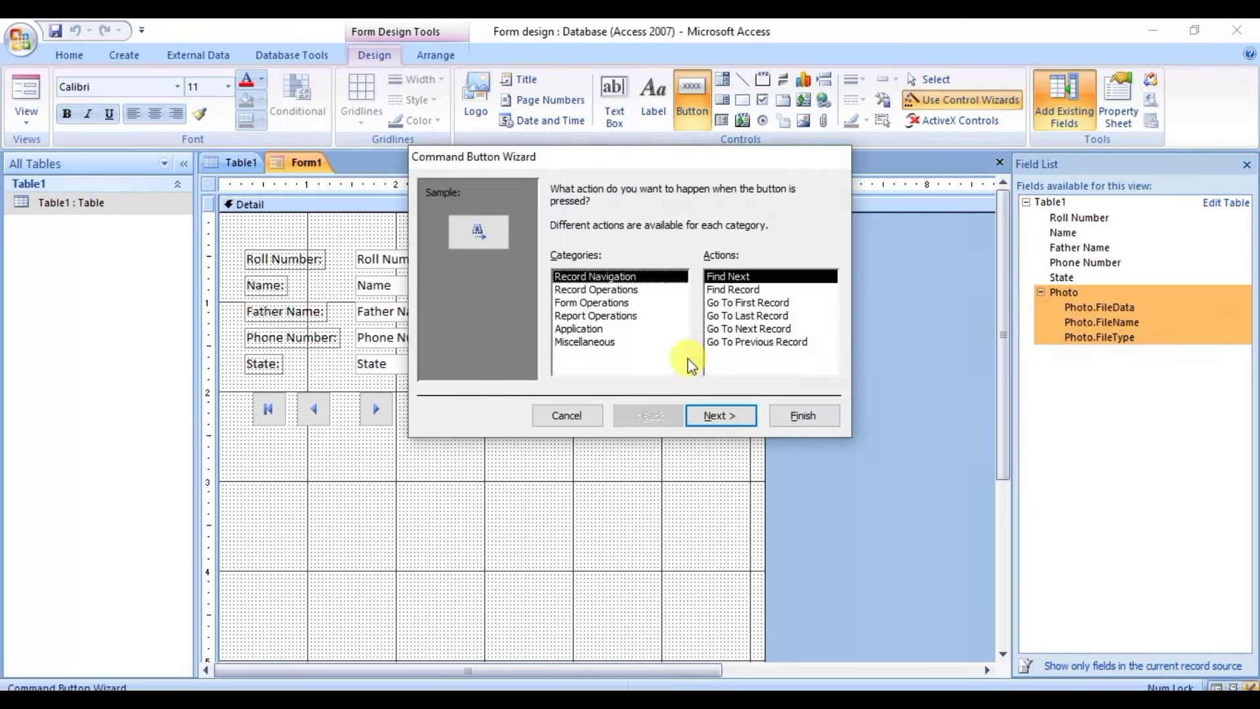
click(740, 317)
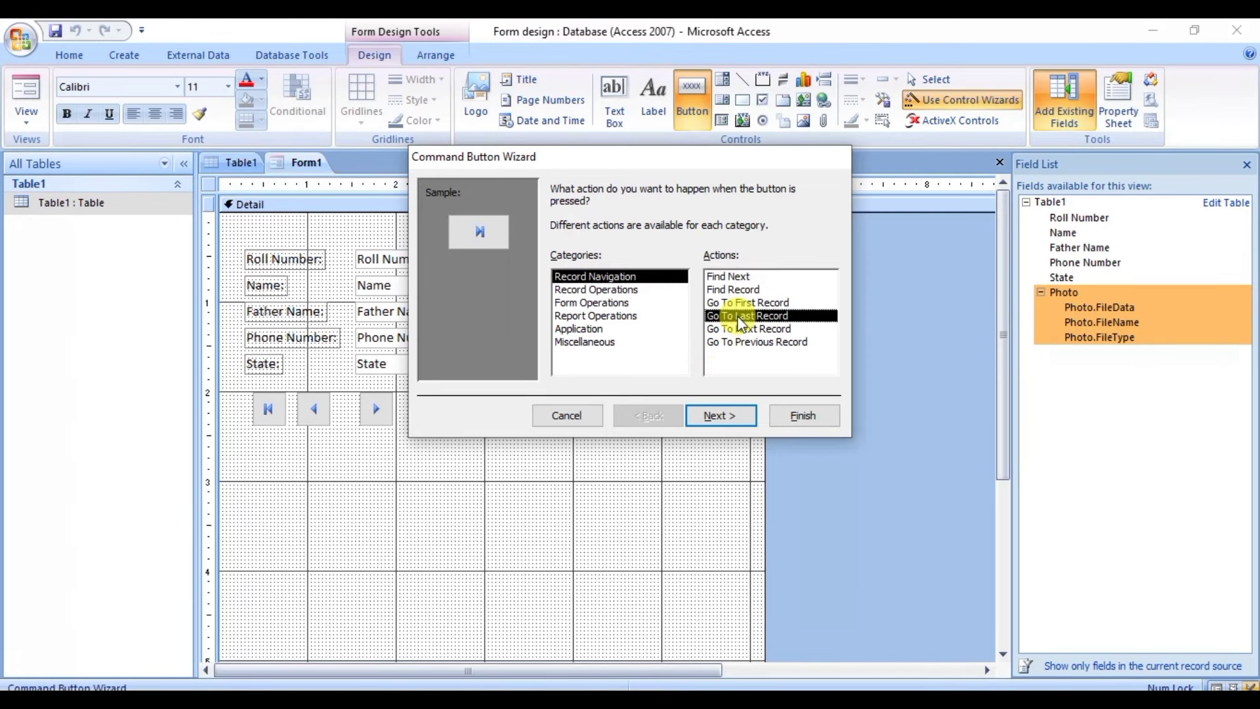
click(735, 420)
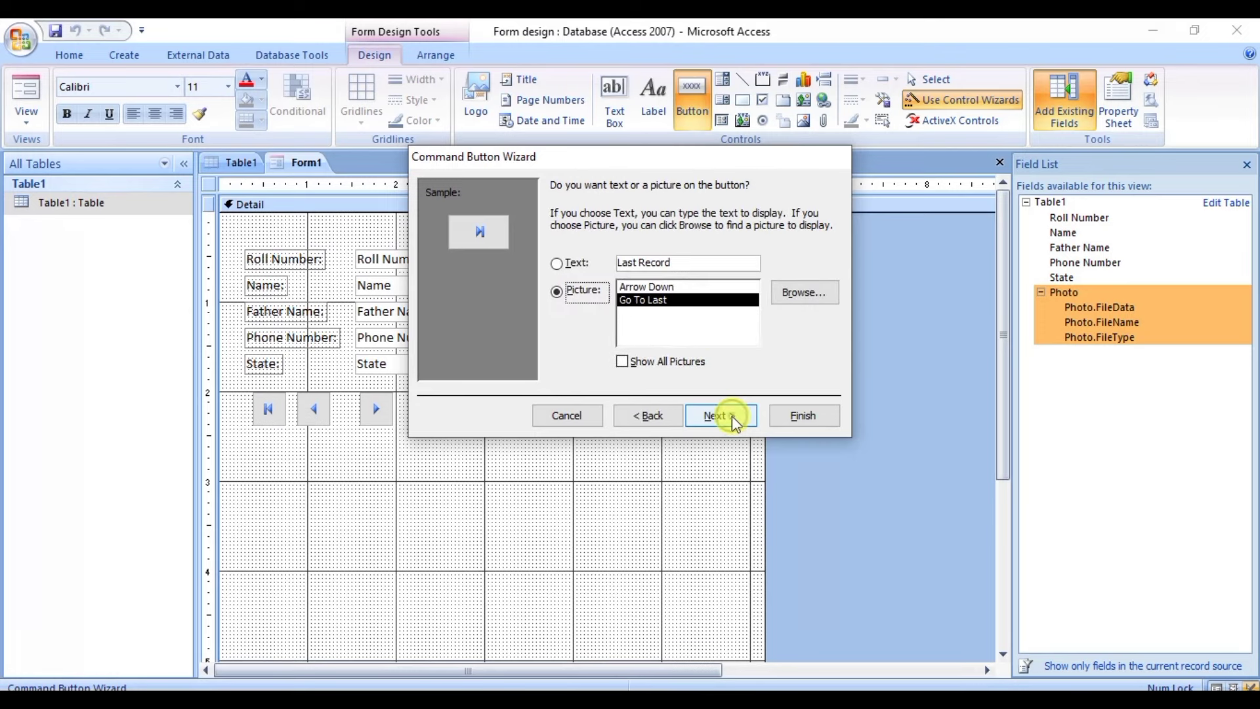
click(731, 415)
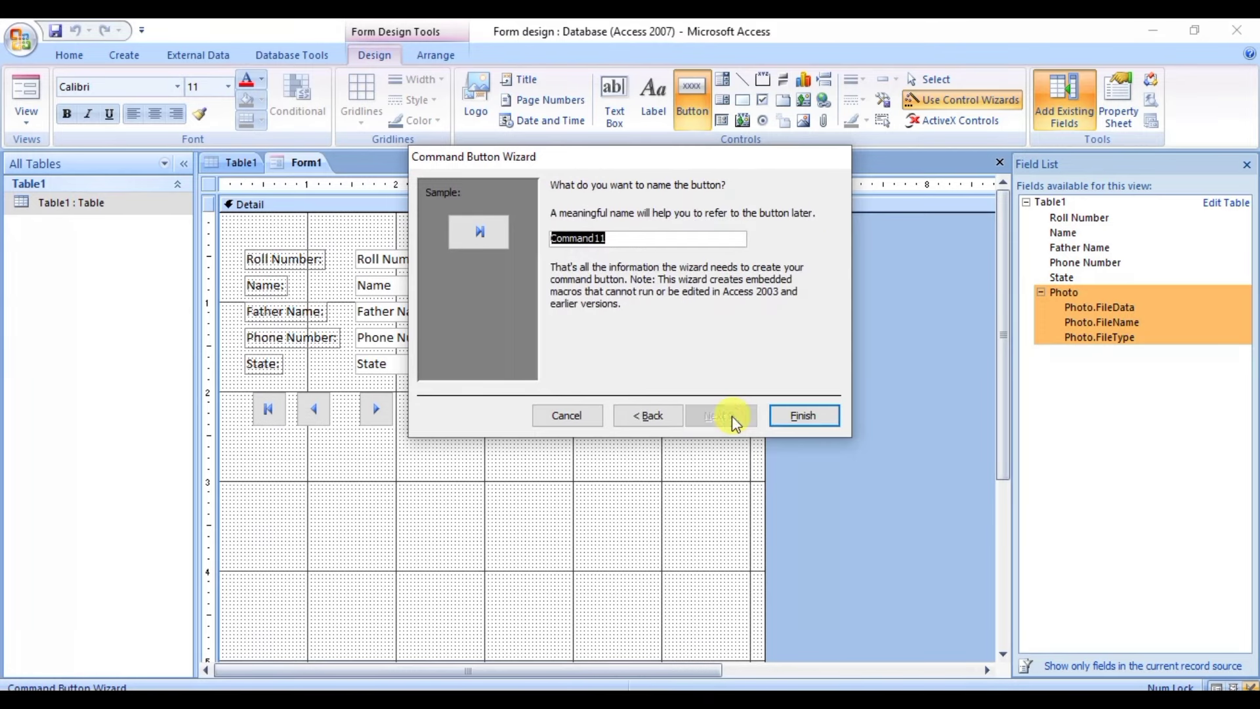
click(789, 413)
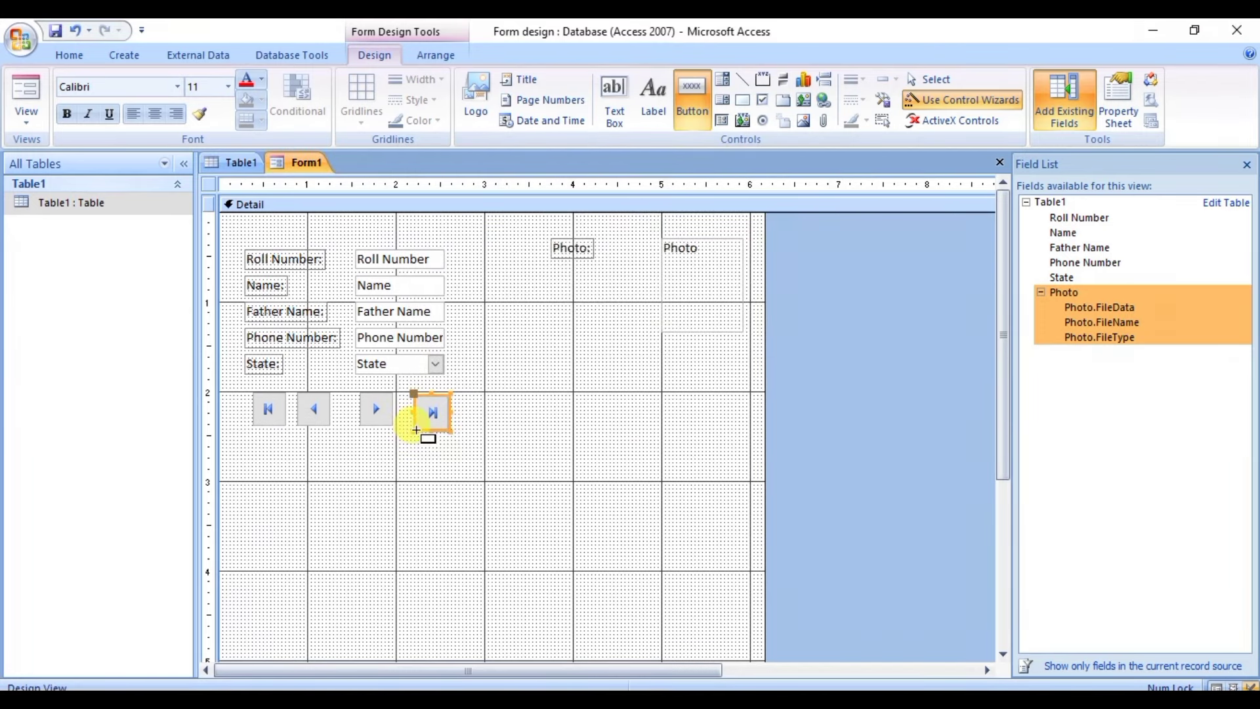
key(Up)
key(Left)
key(Left)
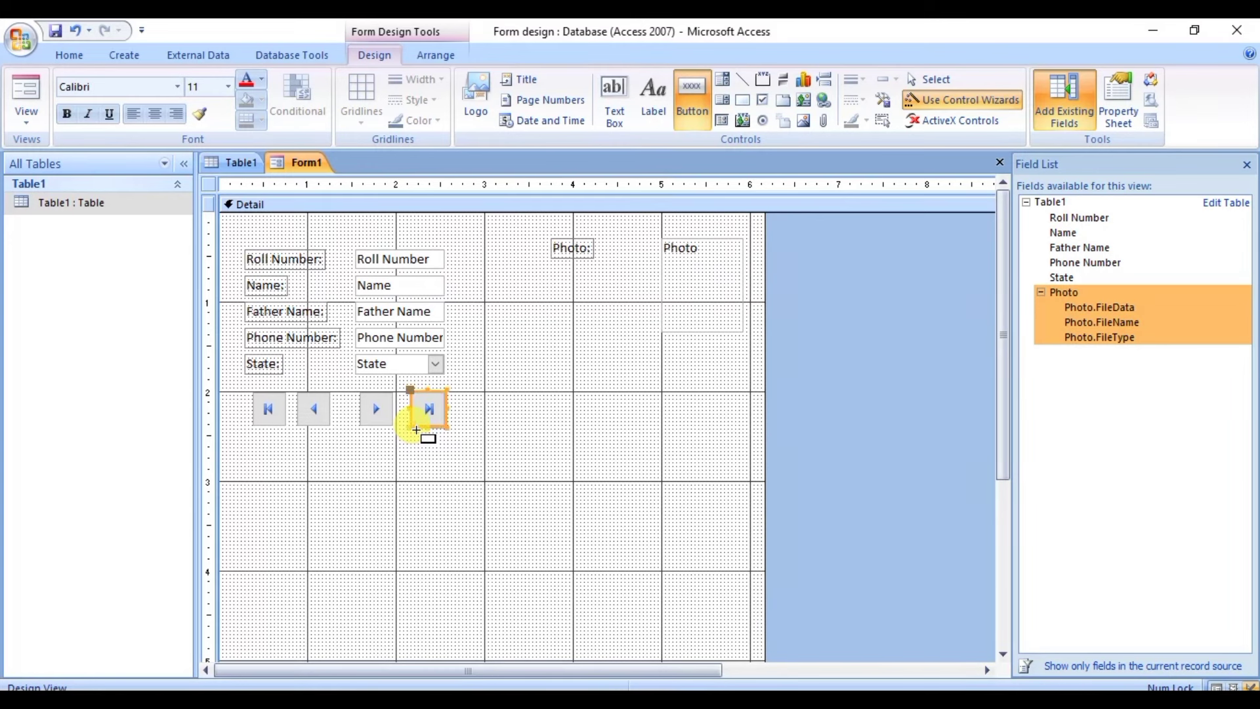
key(Escape)
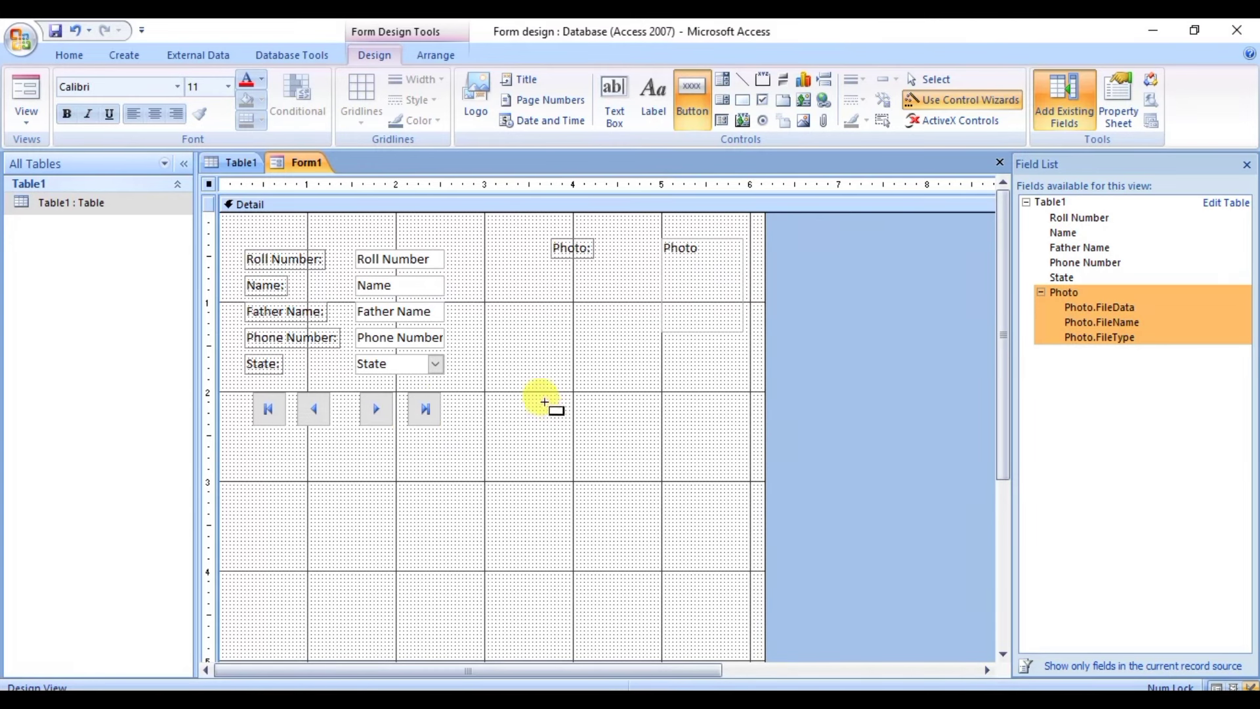
Add a command button below the Photo label, in line with the navigation buttons, with the Add New Record action and the Go To New picture
drag(539, 391, 678, 424)
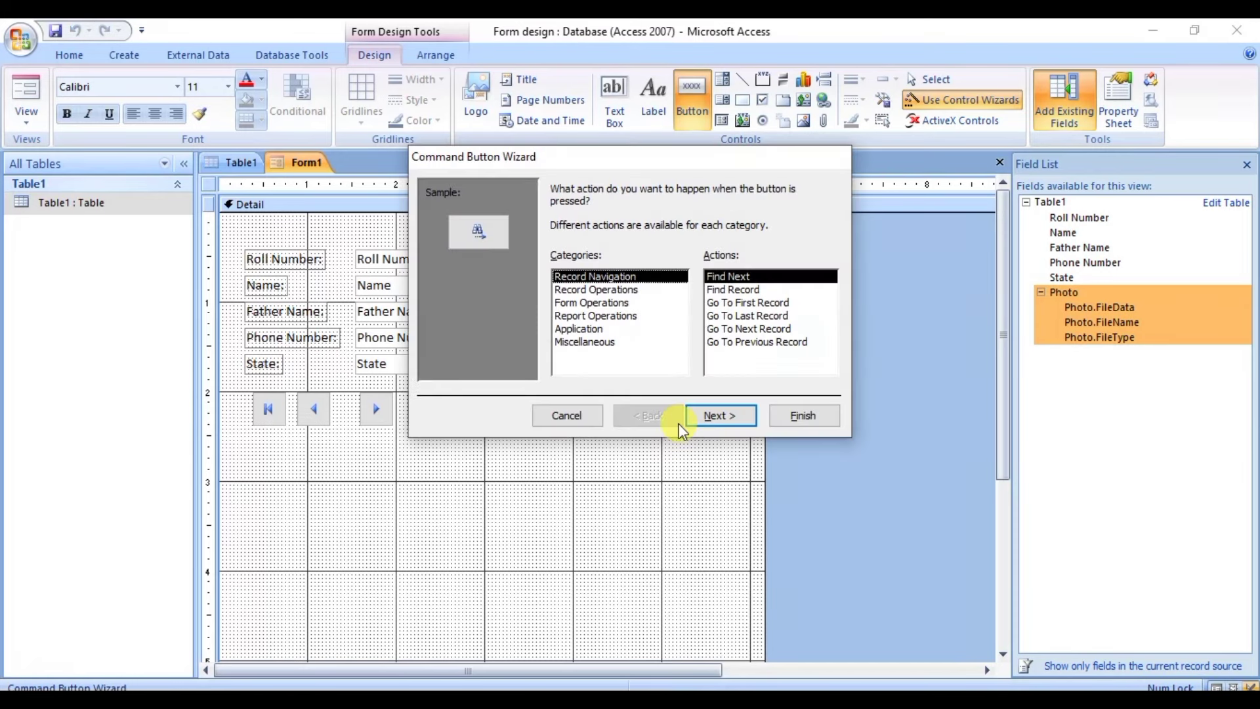
click(576, 292)
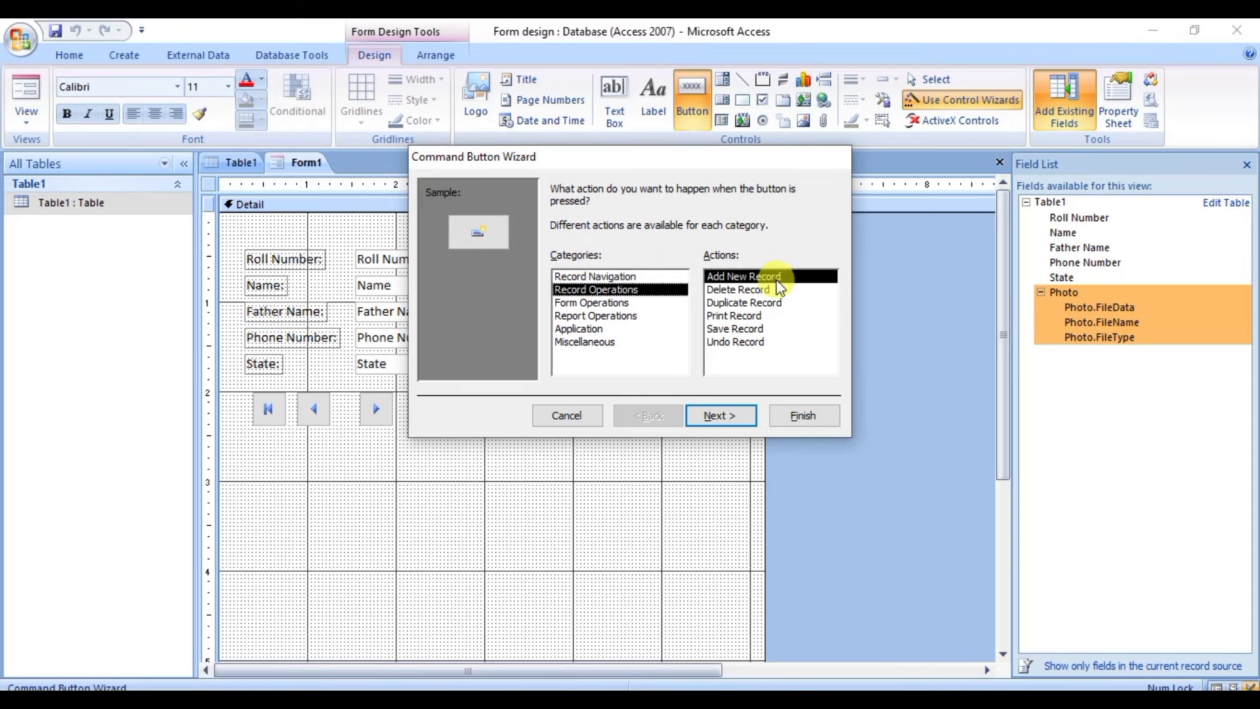
click(709, 415)
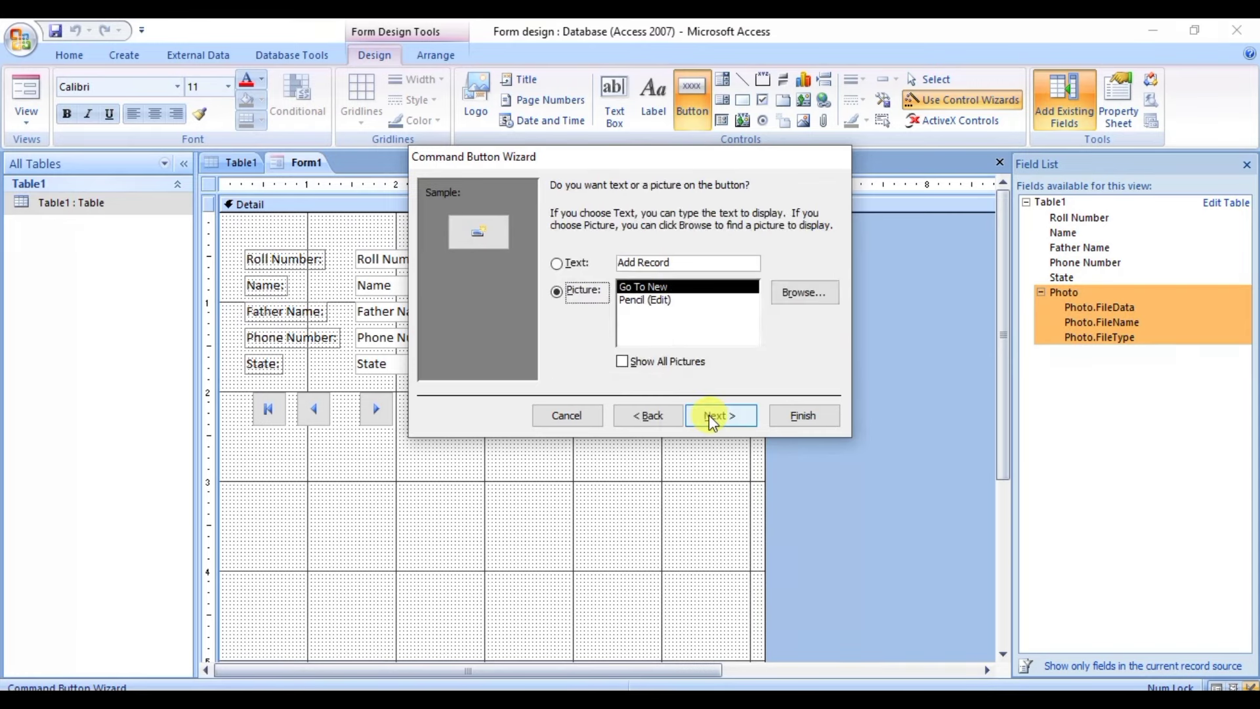
click(709, 415)
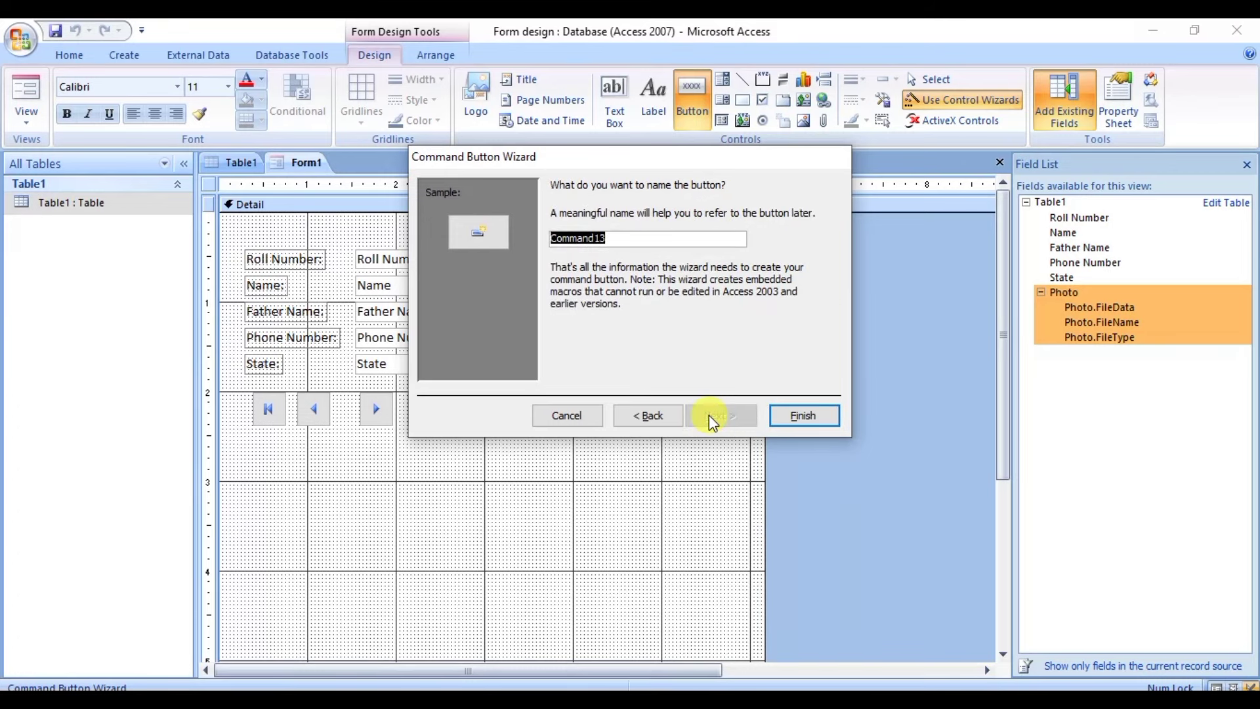
click(790, 416)
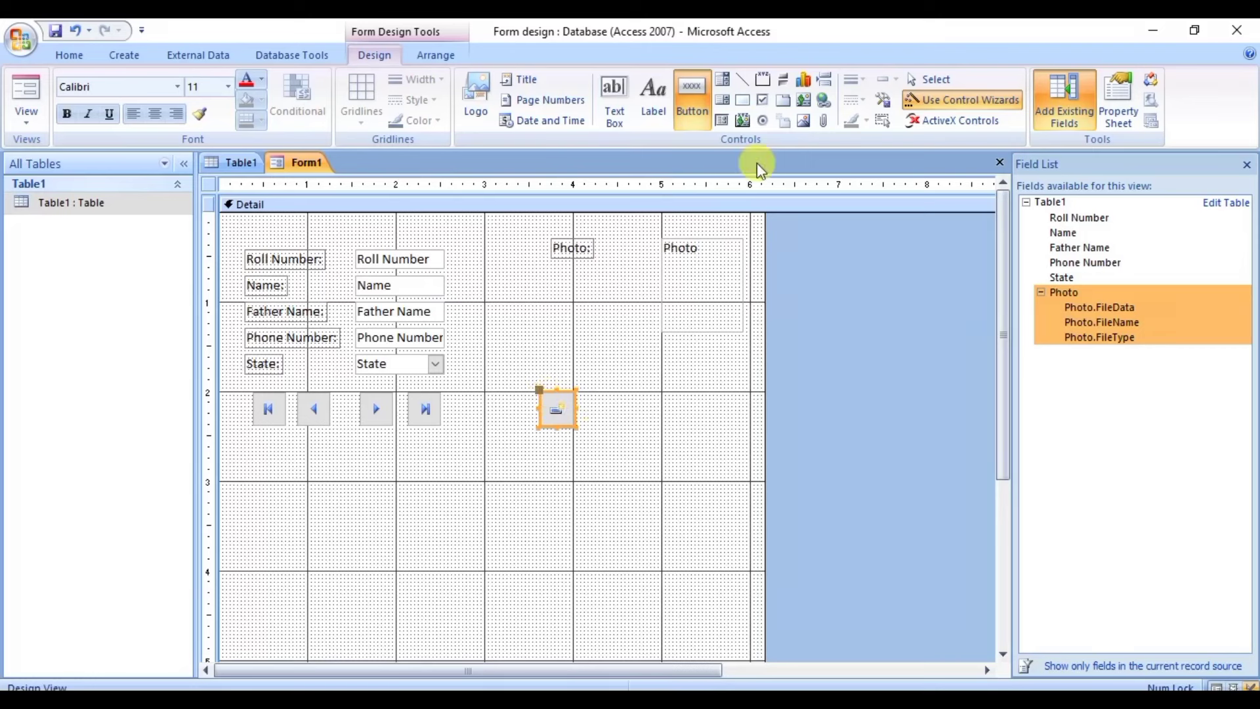
Nudge the next-record and last-record buttons left so the four navigation buttons are evenly spaced
click(698, 111)
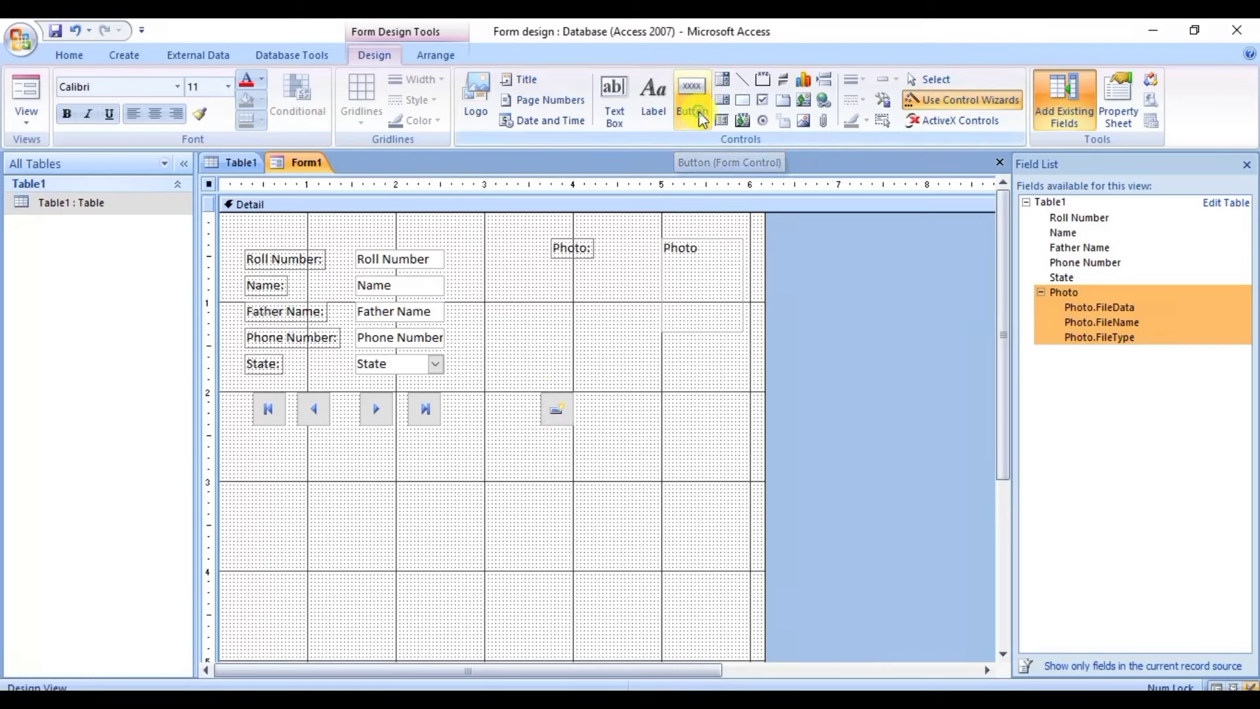
click(368, 415)
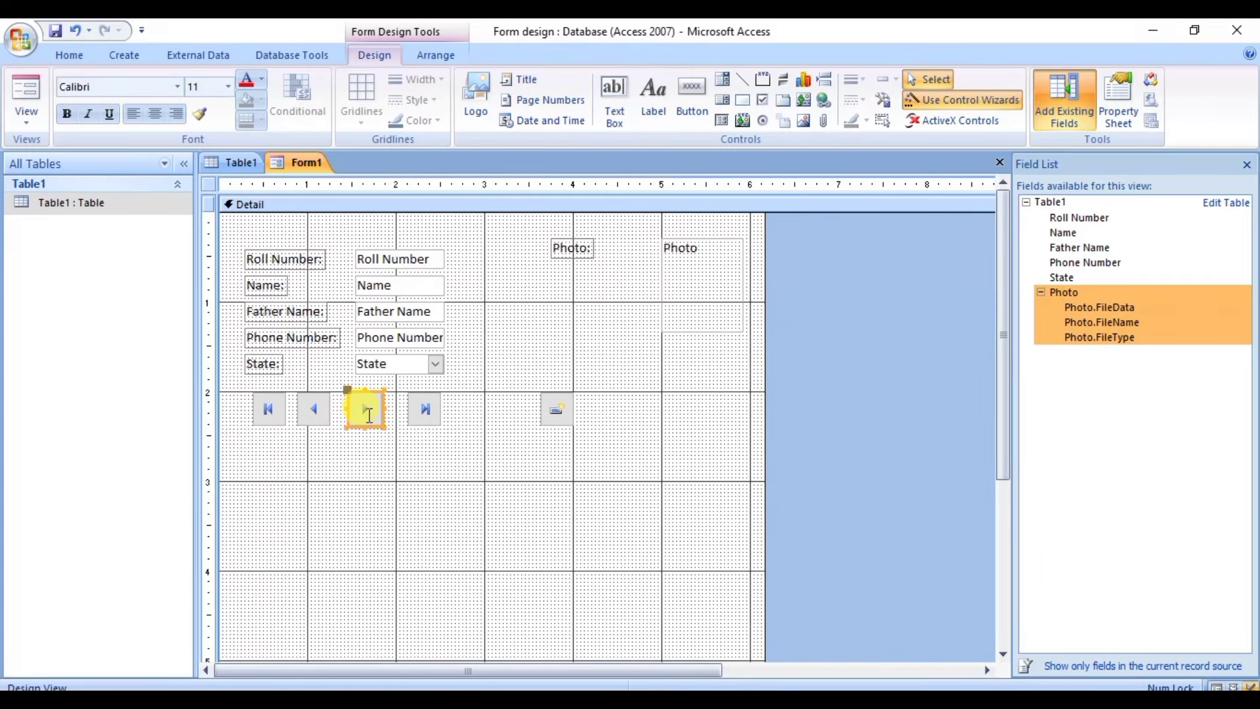
key(Left)
click(422, 427)
key(Left)
key(Left)
key(Left)
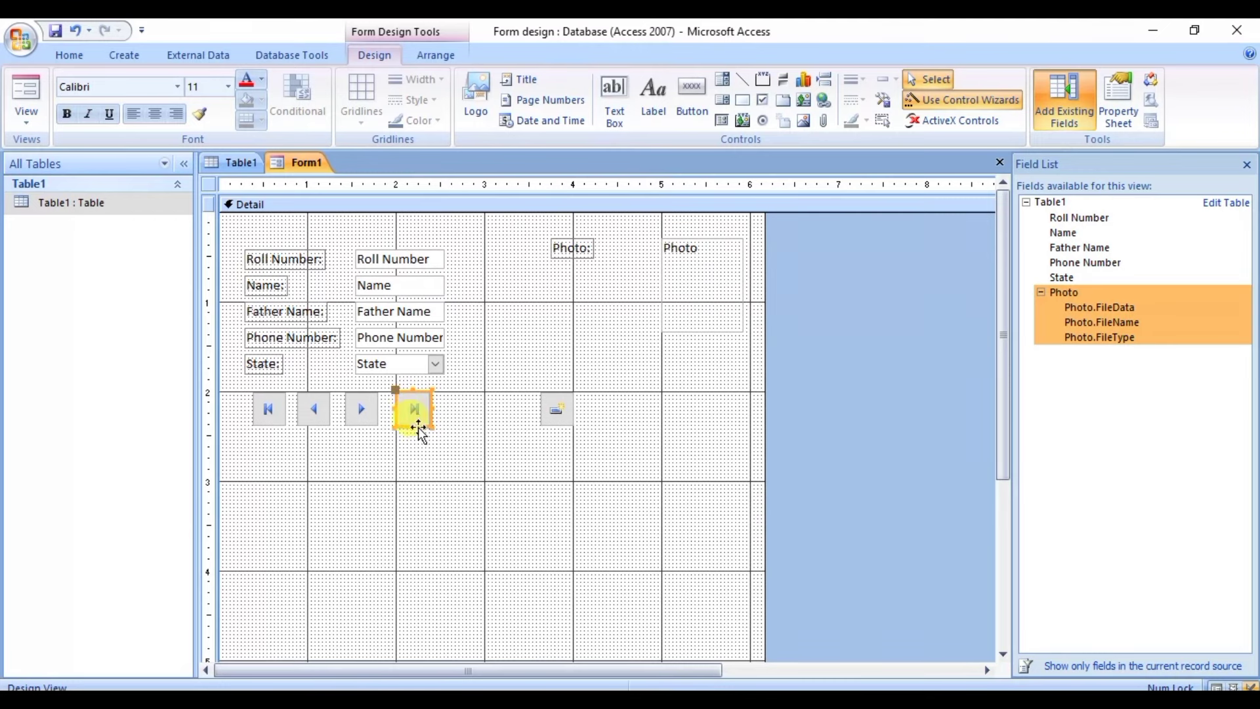
click(420, 466)
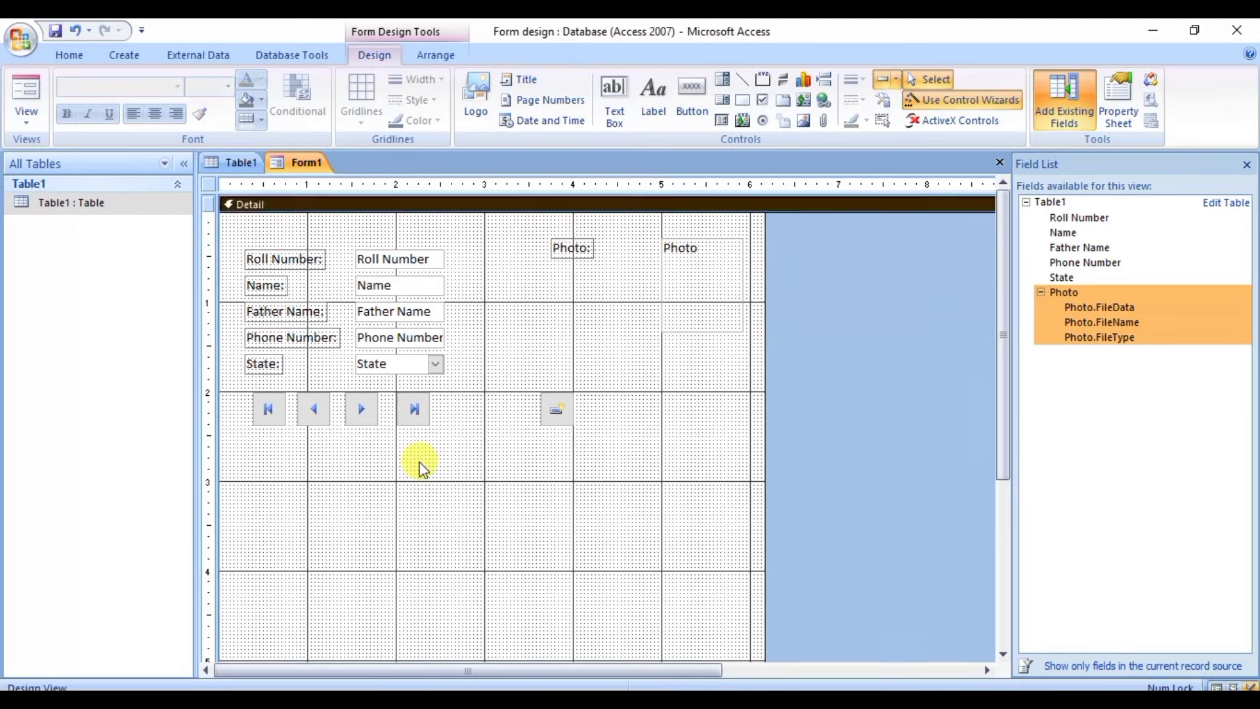
Widen the add-new-record button to the right, to about 4.7 on the horizontal ruler
click(563, 412)
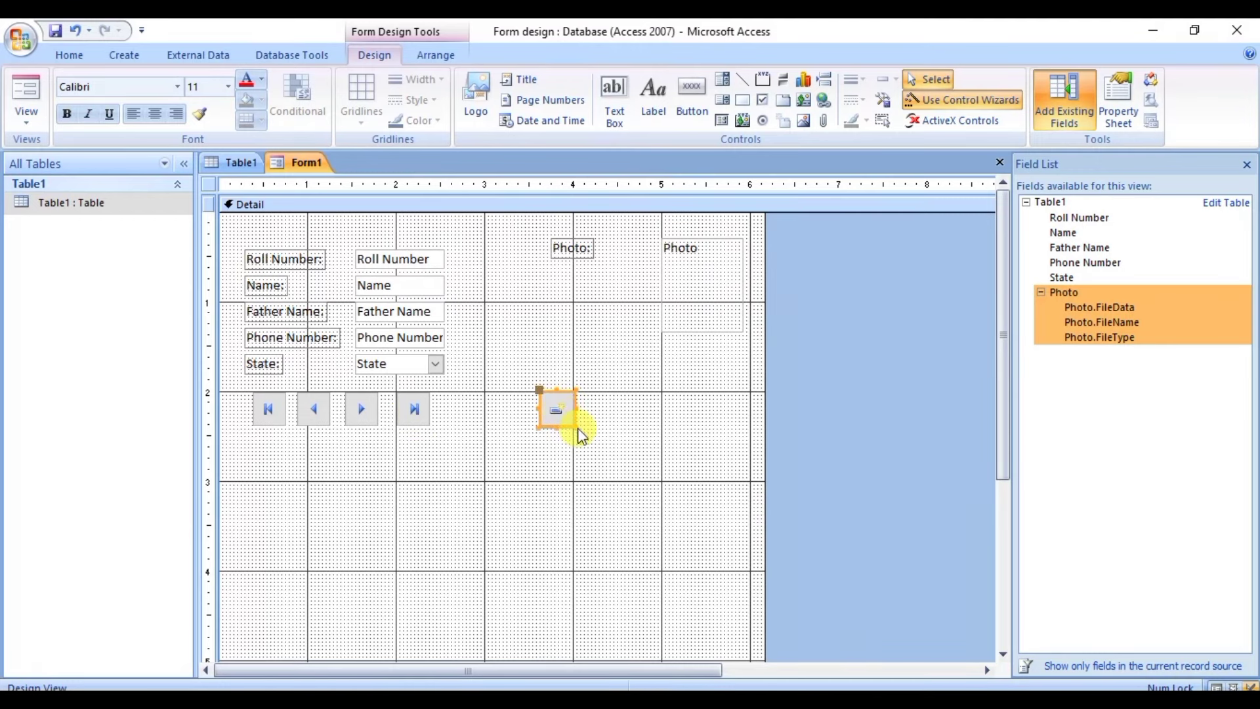
drag(575, 425, 638, 411)
click(522, 513)
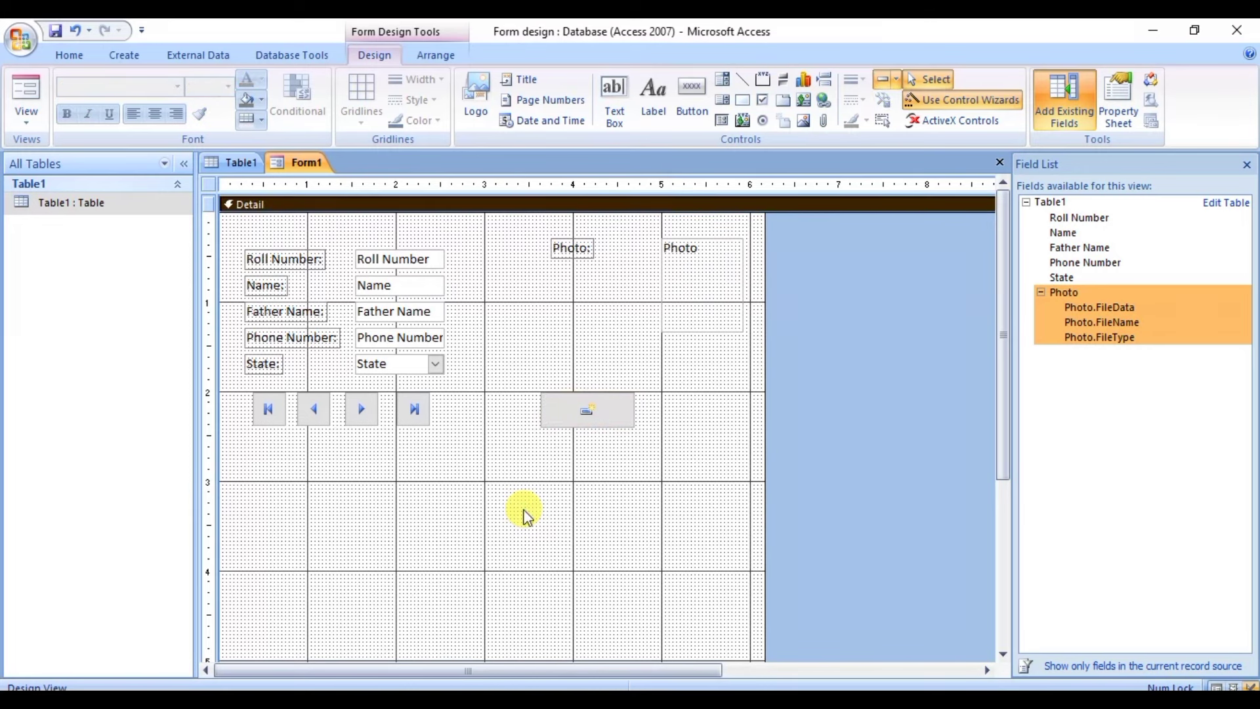
Display the form in Form View and test the next-record button by stepping from the first record through to the blank new record
click(25, 129)
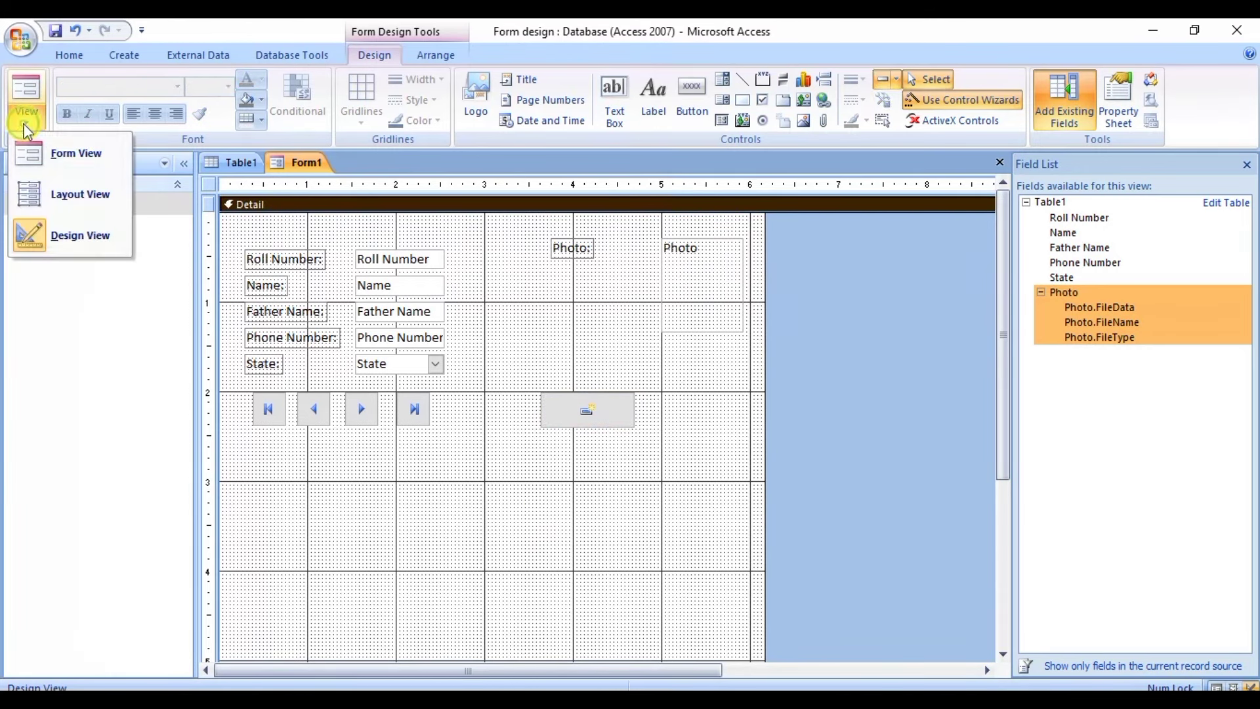
click(78, 158)
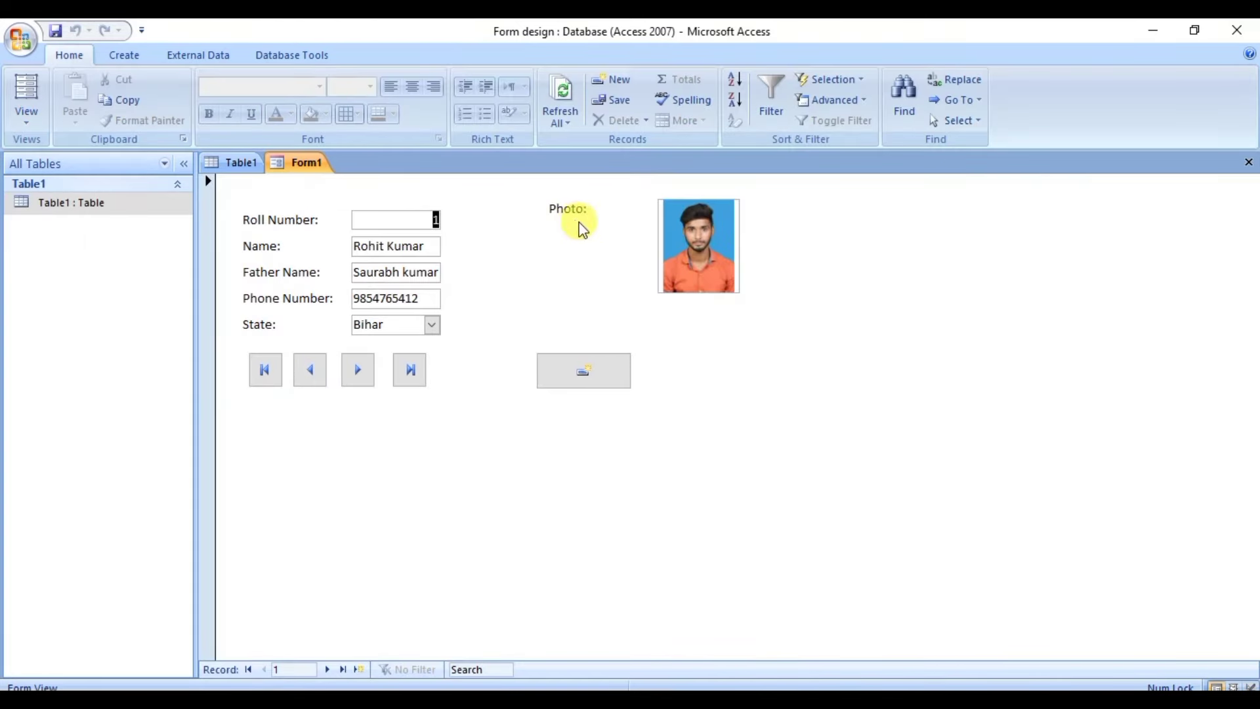
click(357, 371)
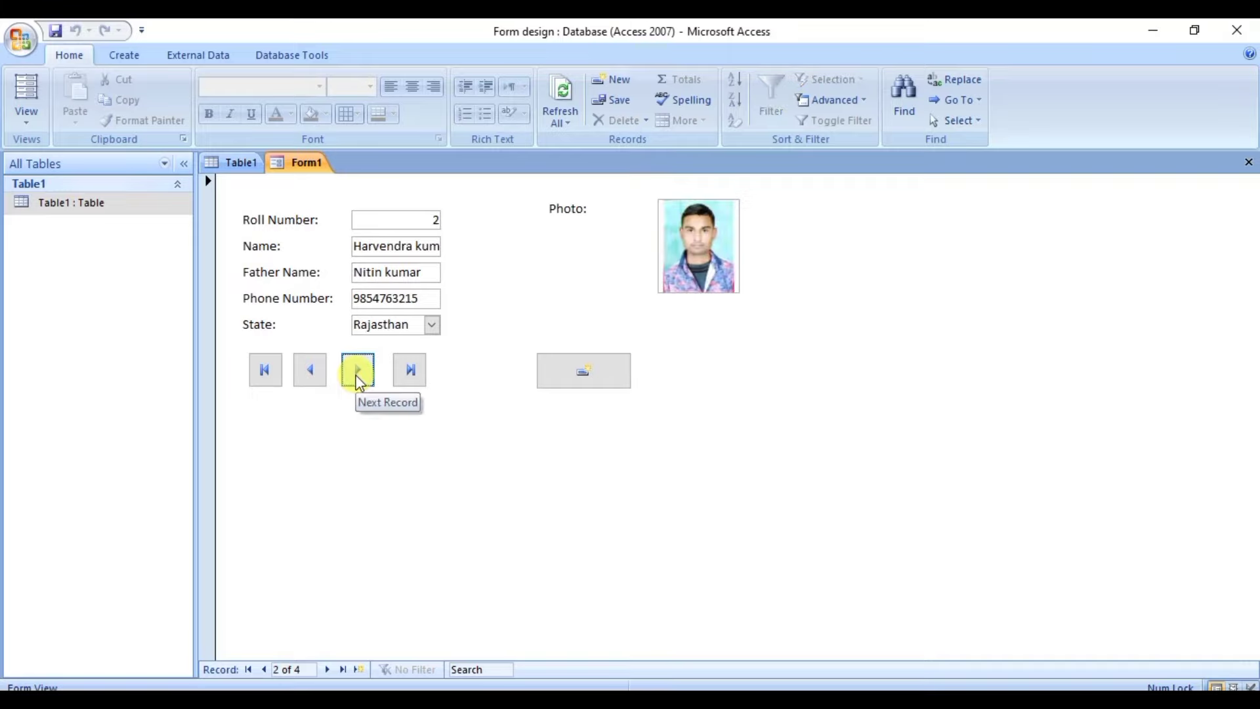
click(358, 377)
click(358, 377)
click(358, 377)
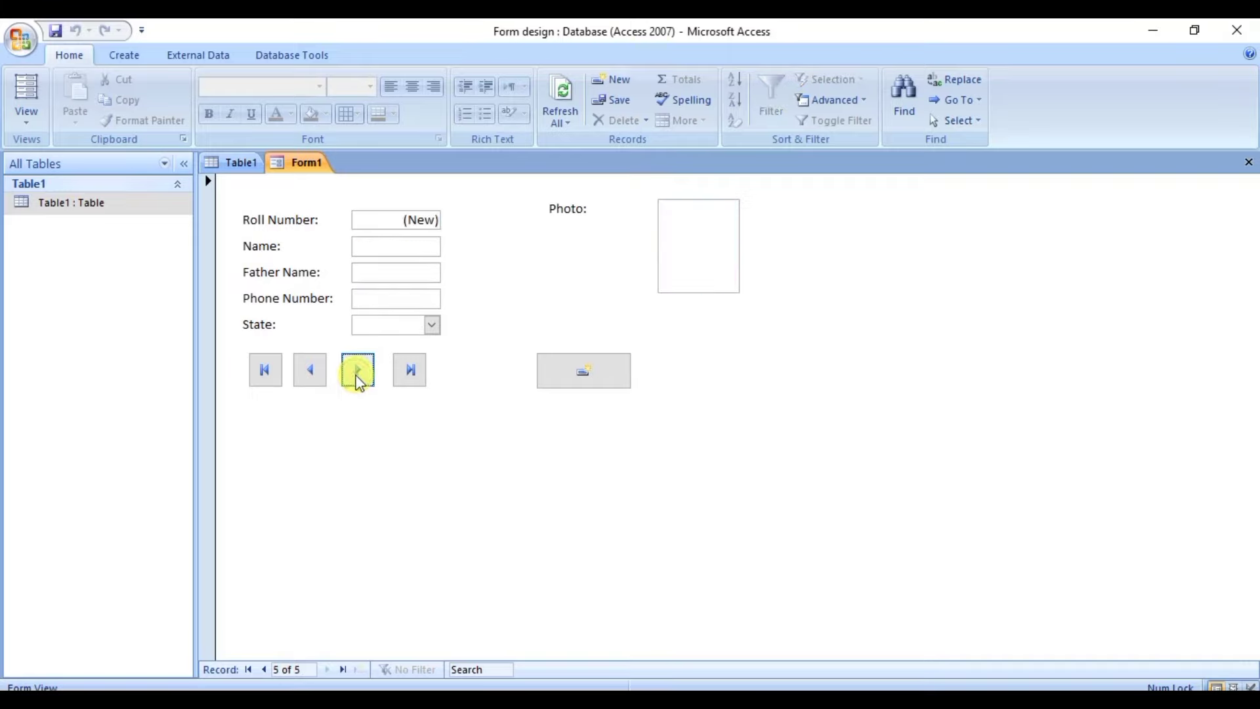
Test the first-record, last-record and add-new-record buttons in turn, ending on a blank record
click(270, 386)
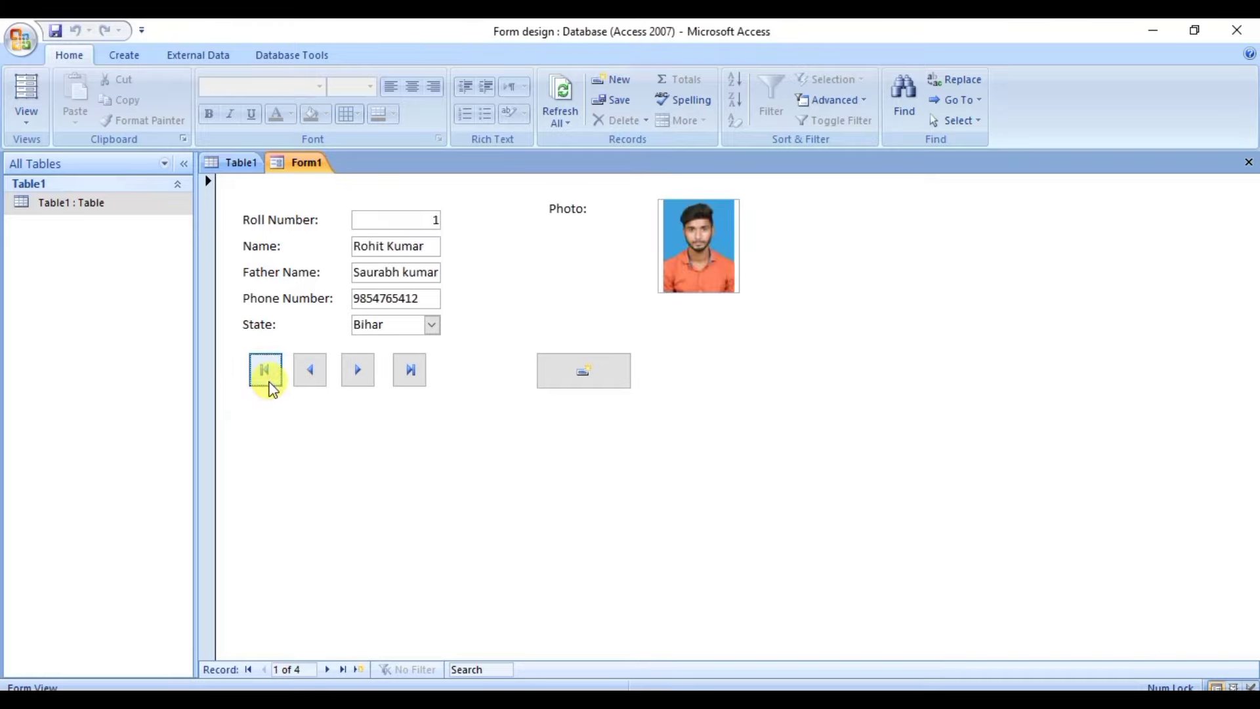
click(411, 371)
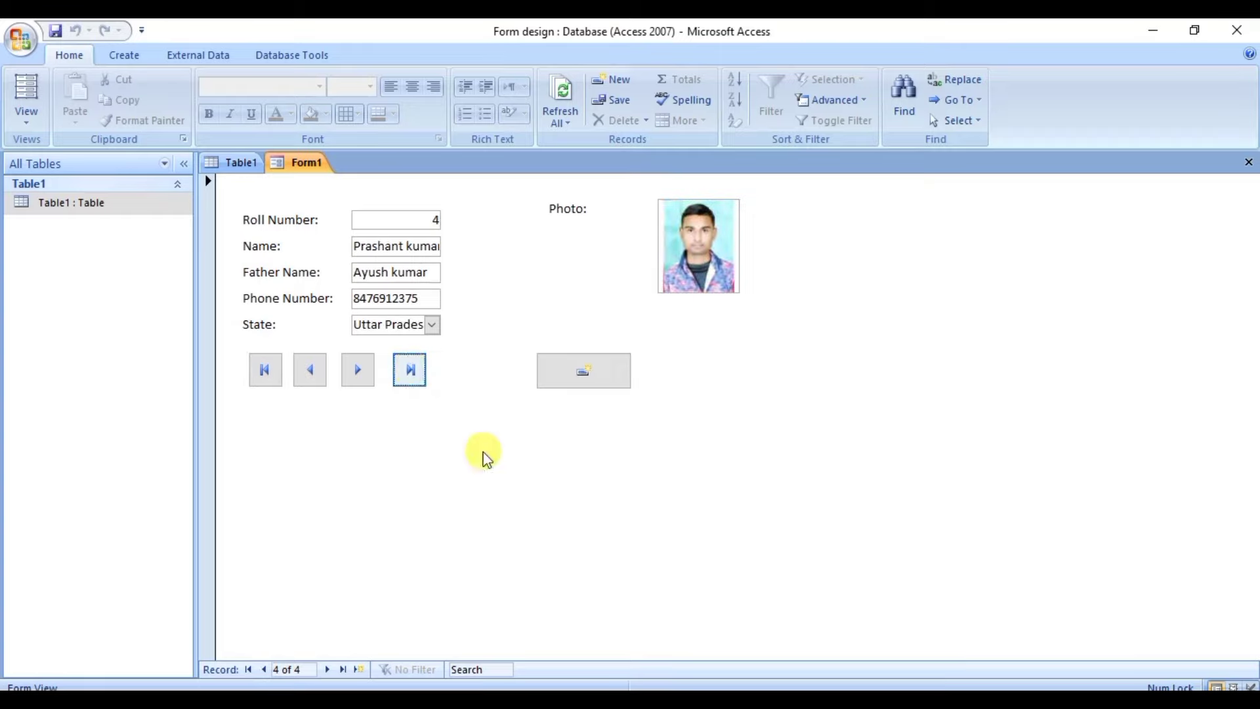
click(603, 371)
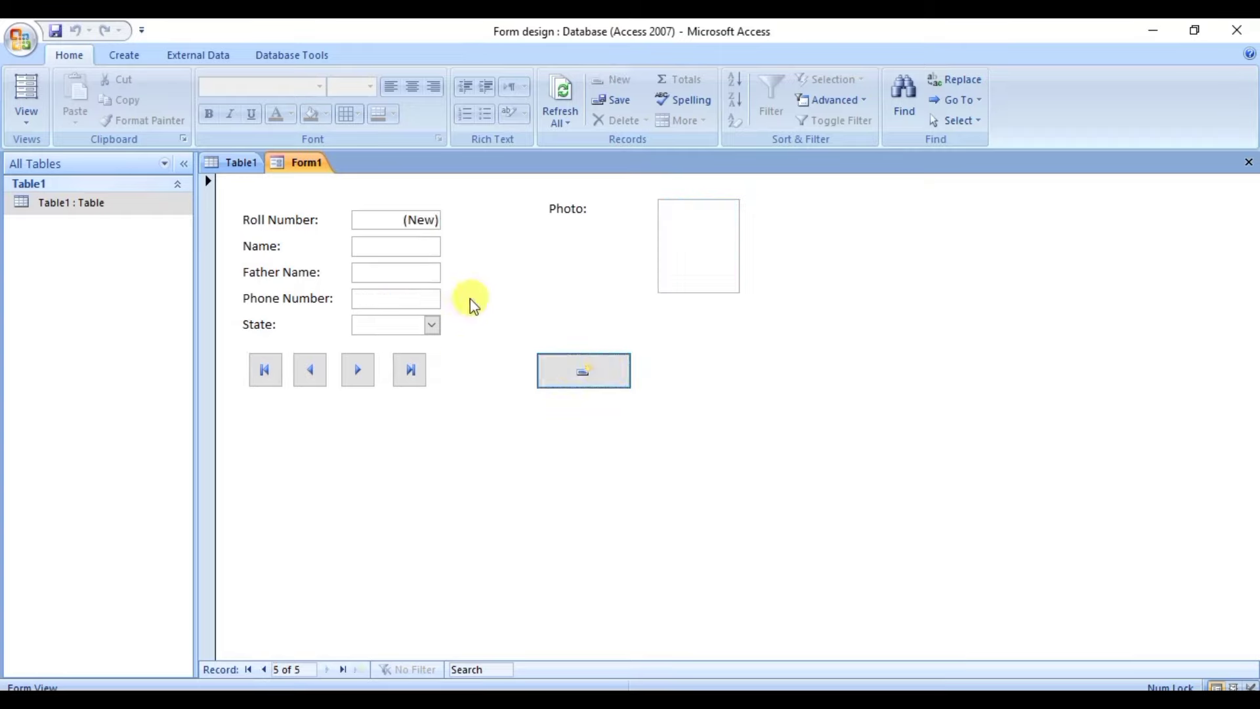
Fill the blank record with a student's name, the father name xyz, a phone number and the state Uttar Pradesh
click(418, 248)
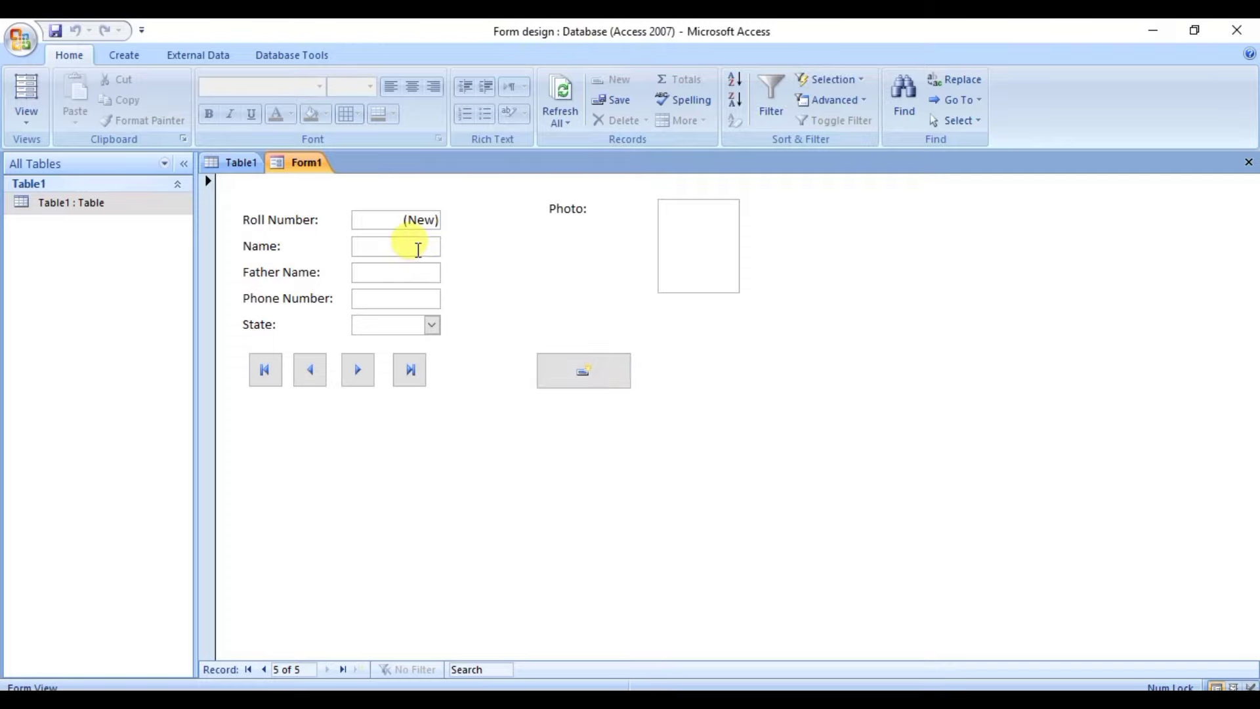
text(rohit)
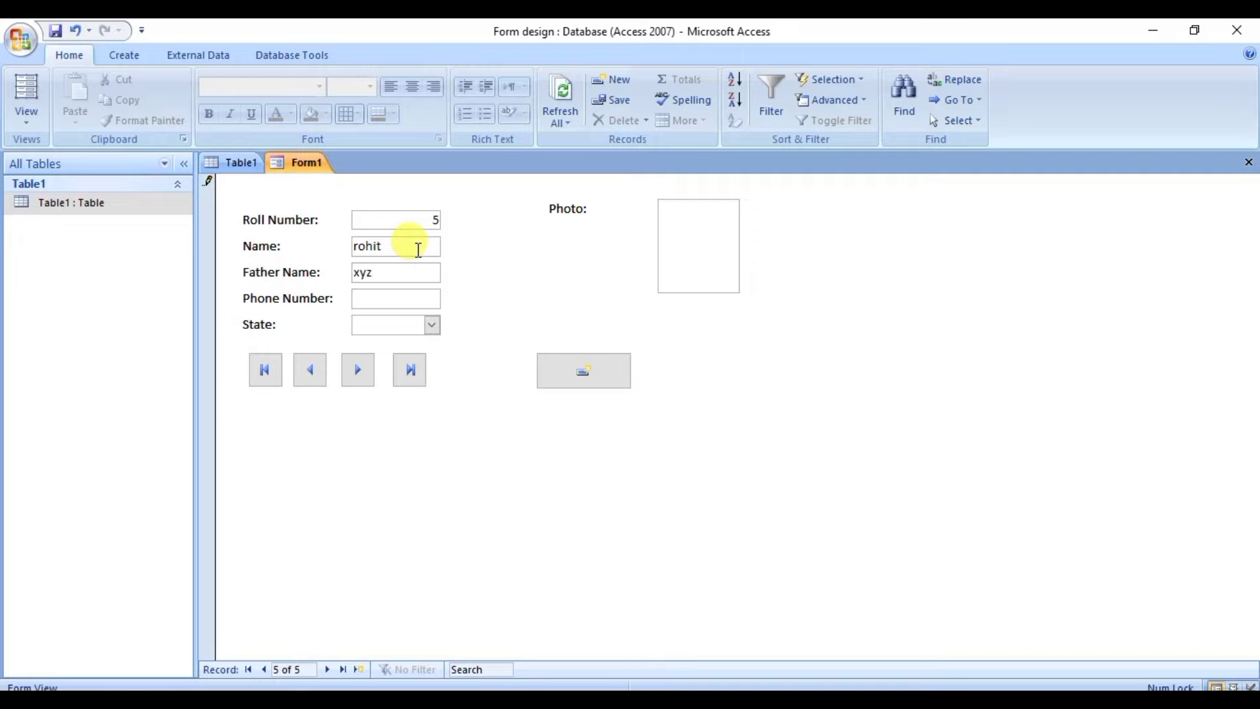
key(Tab)
text(89)
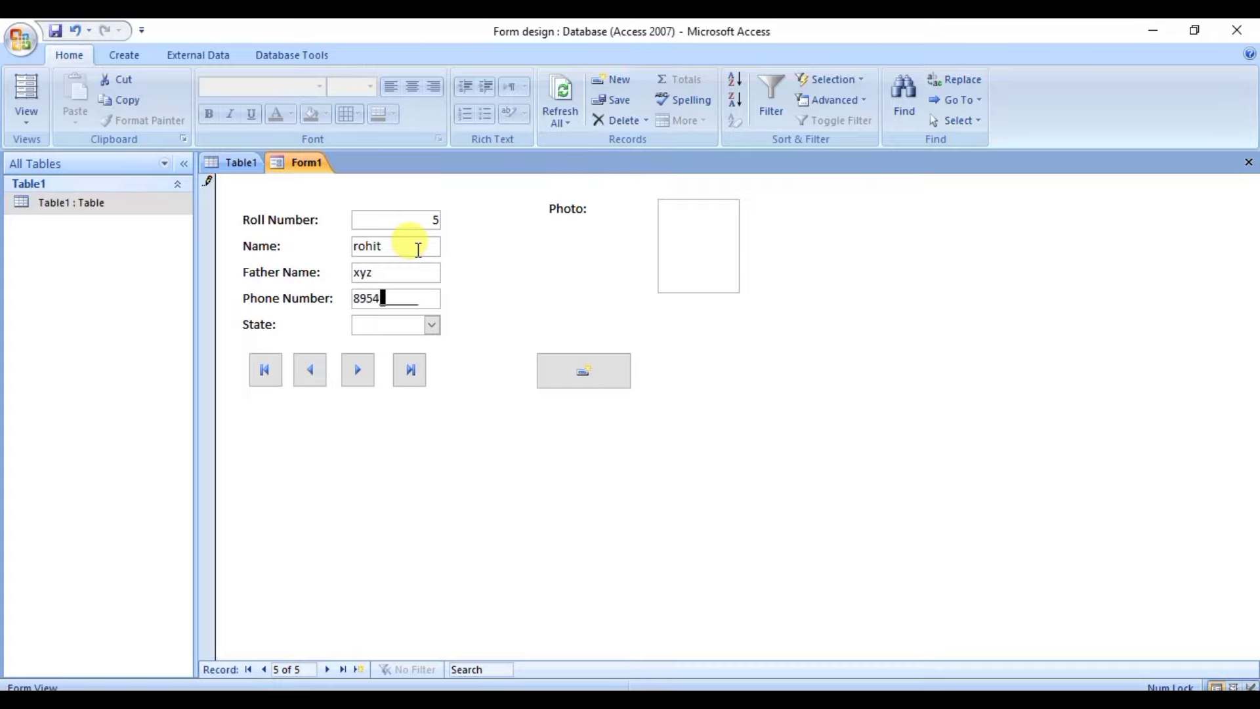
key(Tab)
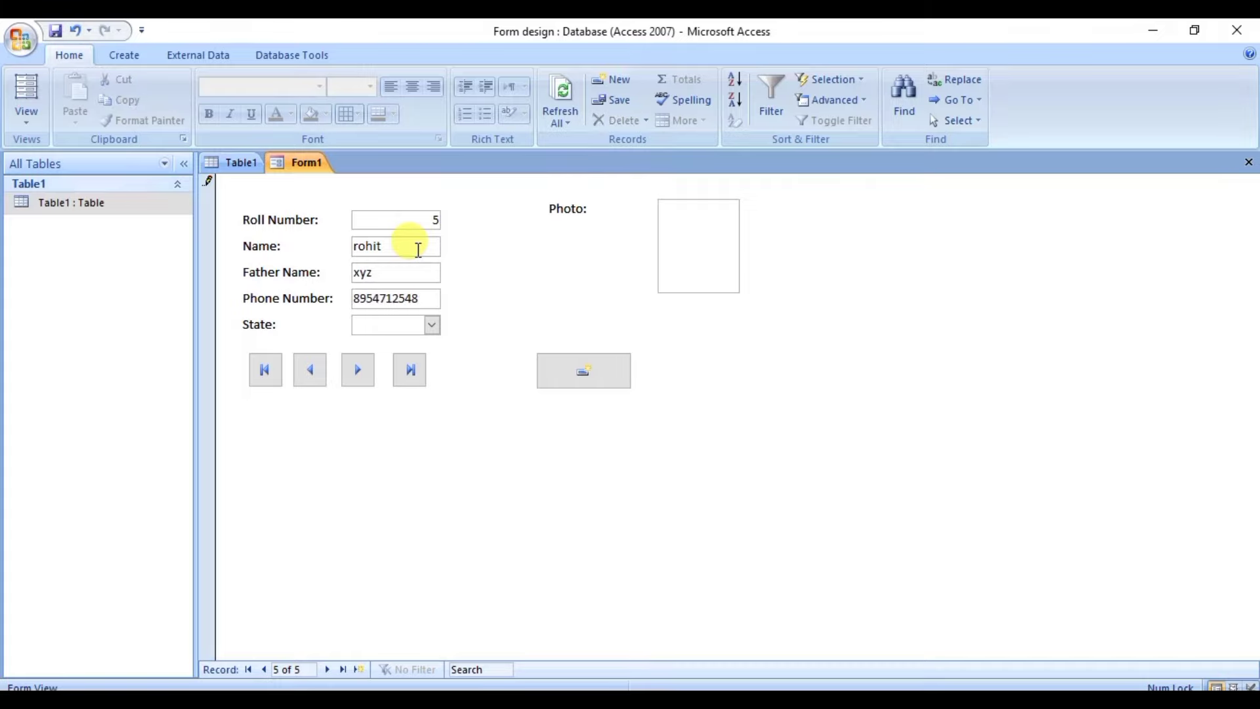
click(432, 324)
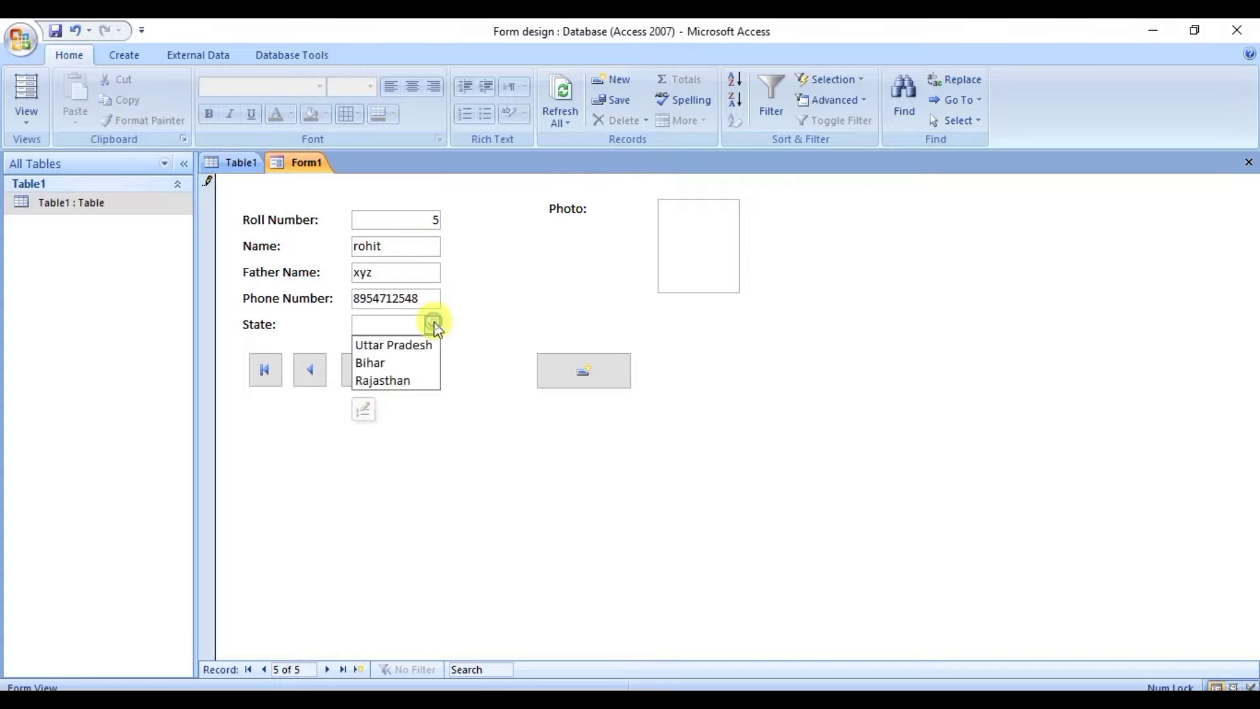
click(387, 344)
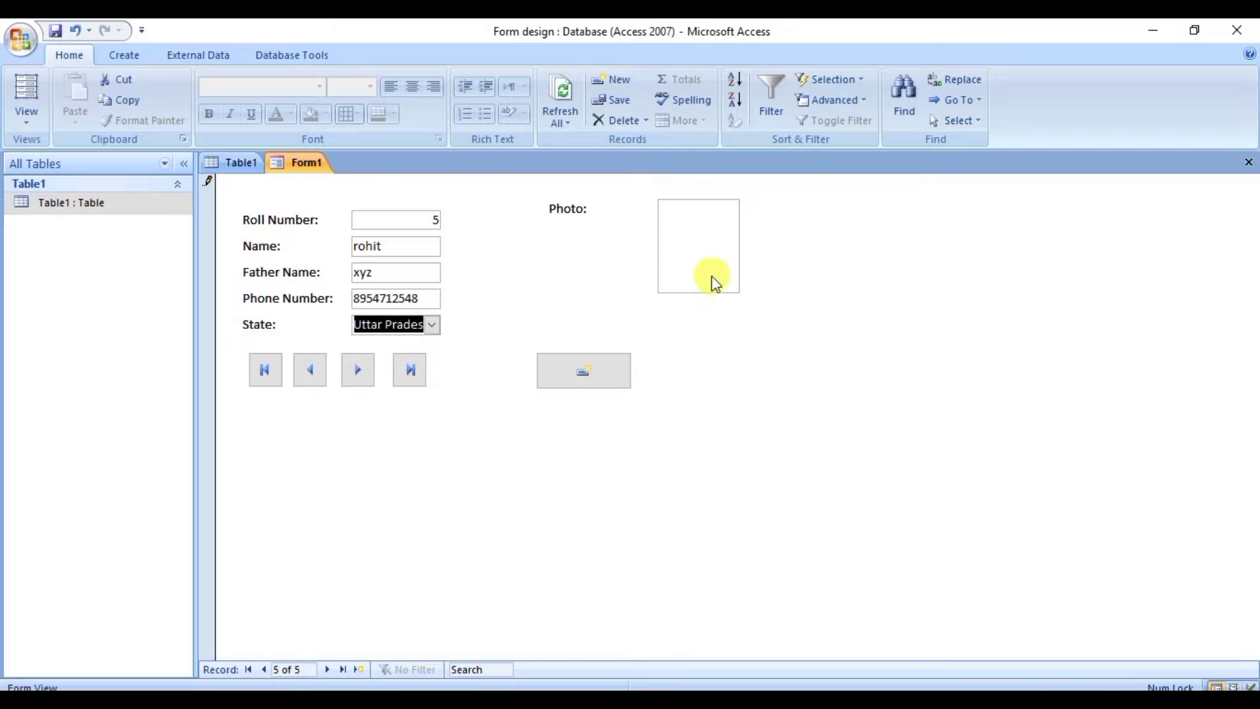
Attach the image download (2).jpg from the Desktop to the new record's Photo field
double_click(693, 253)
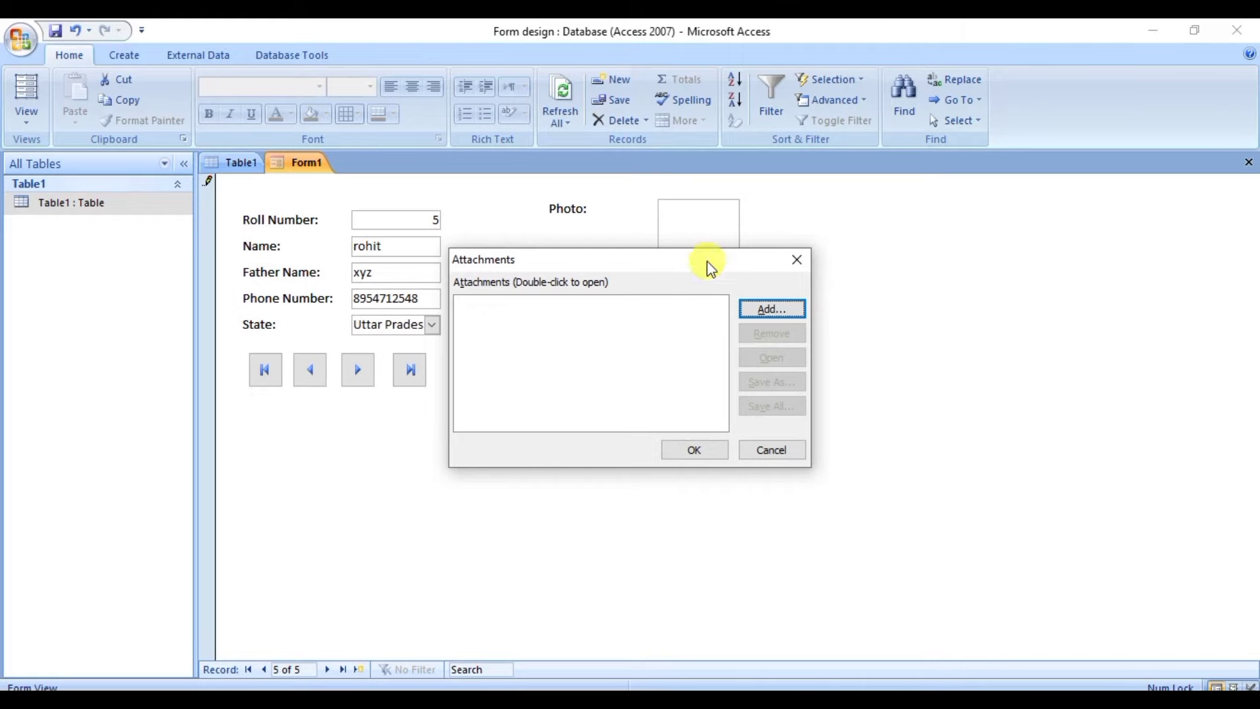
click(764, 312)
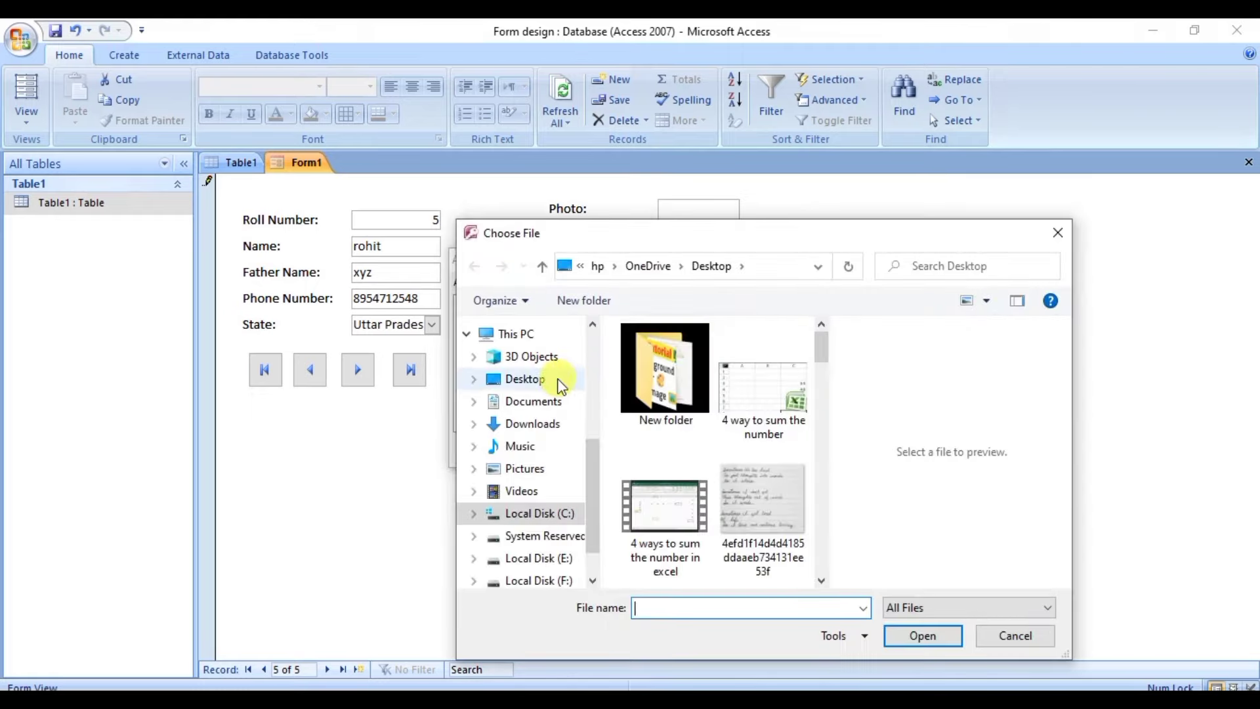
click(558, 384)
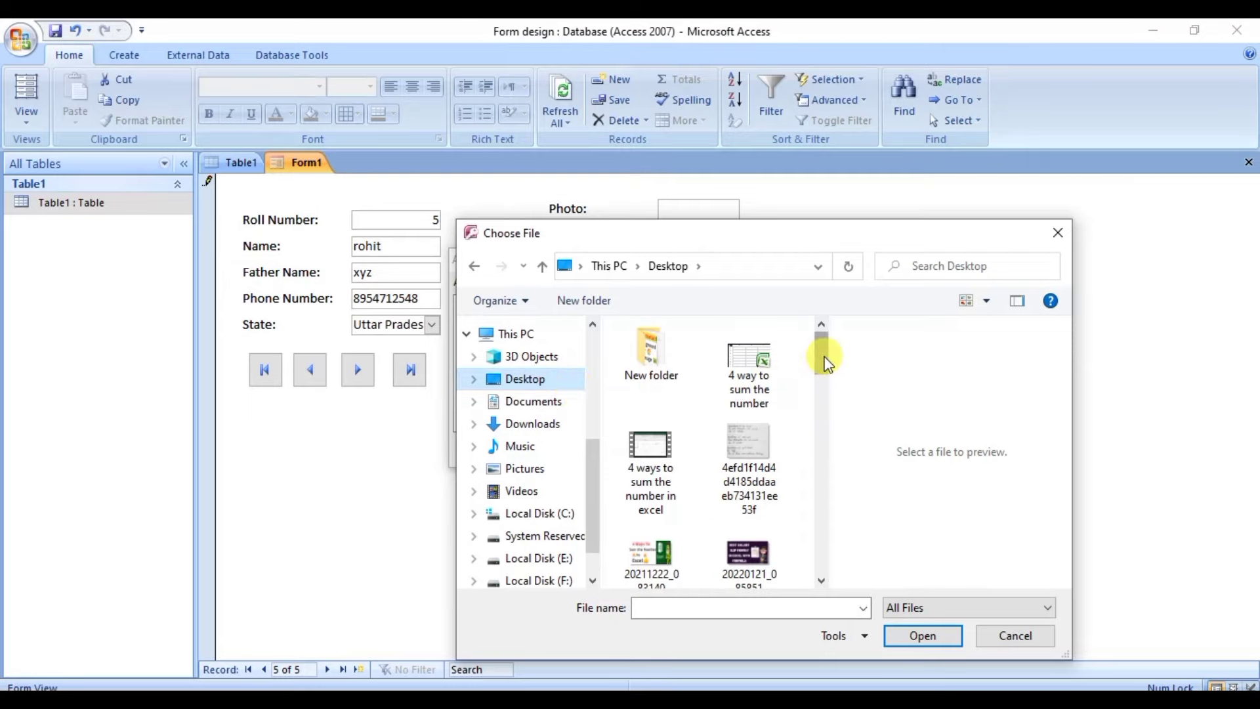
drag(826, 362, 821, 453)
click(758, 469)
click(917, 637)
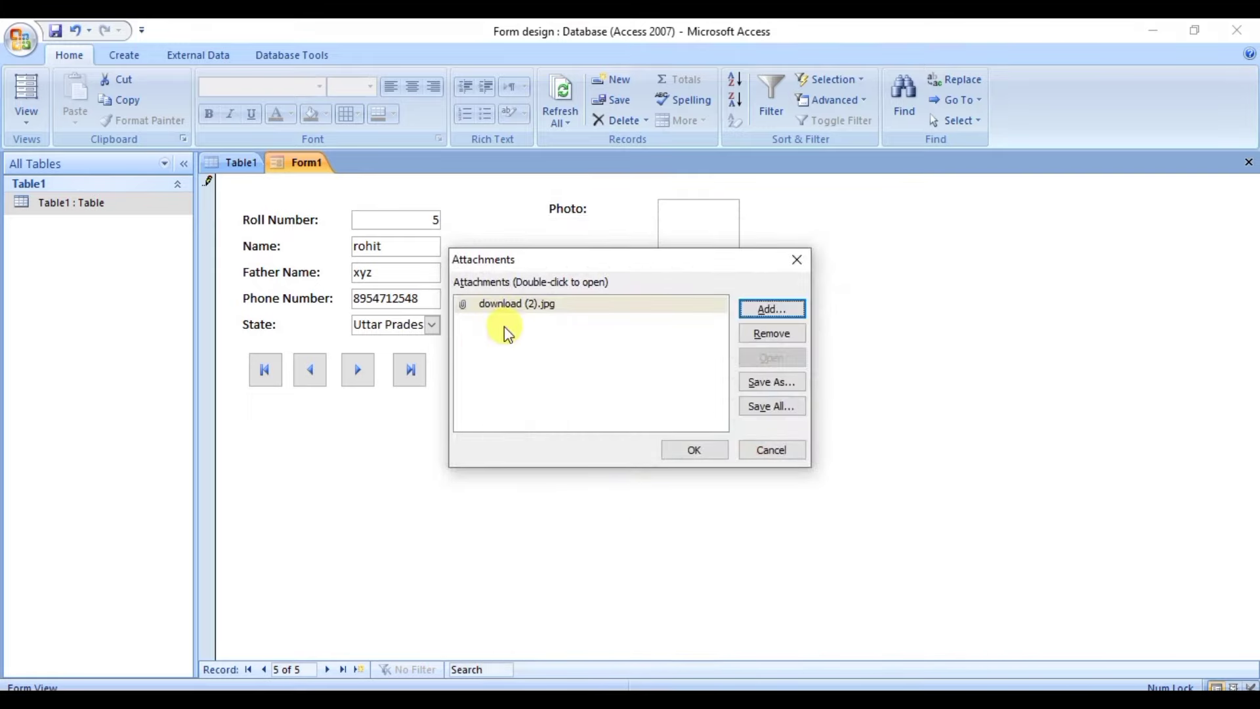
click(527, 311)
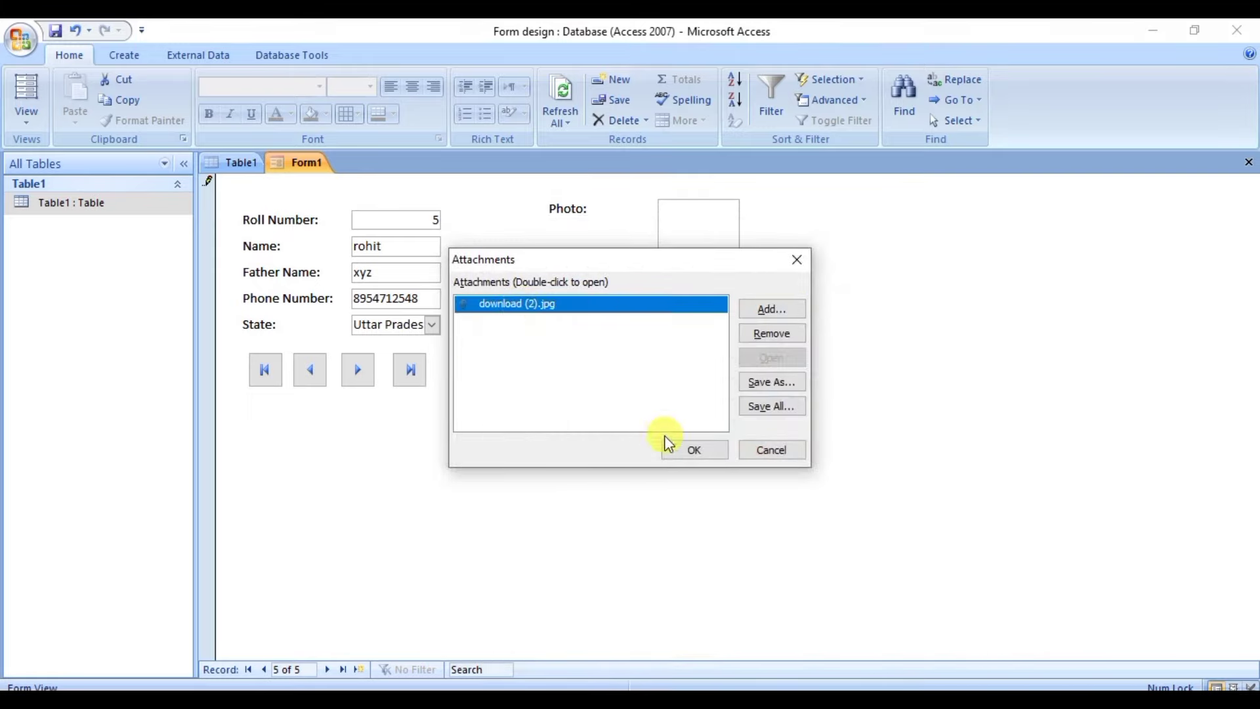
click(674, 451)
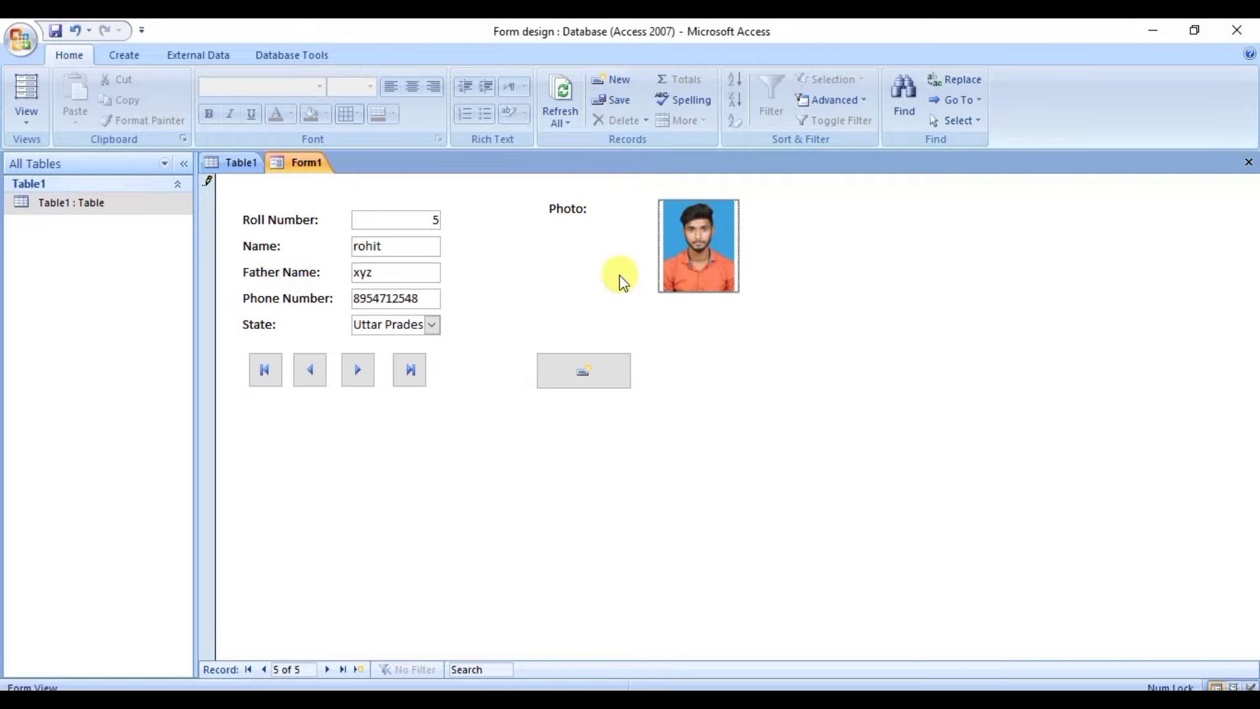
Go to another blank record with the form's add-new-record button and switch the form to Design View
click(582, 378)
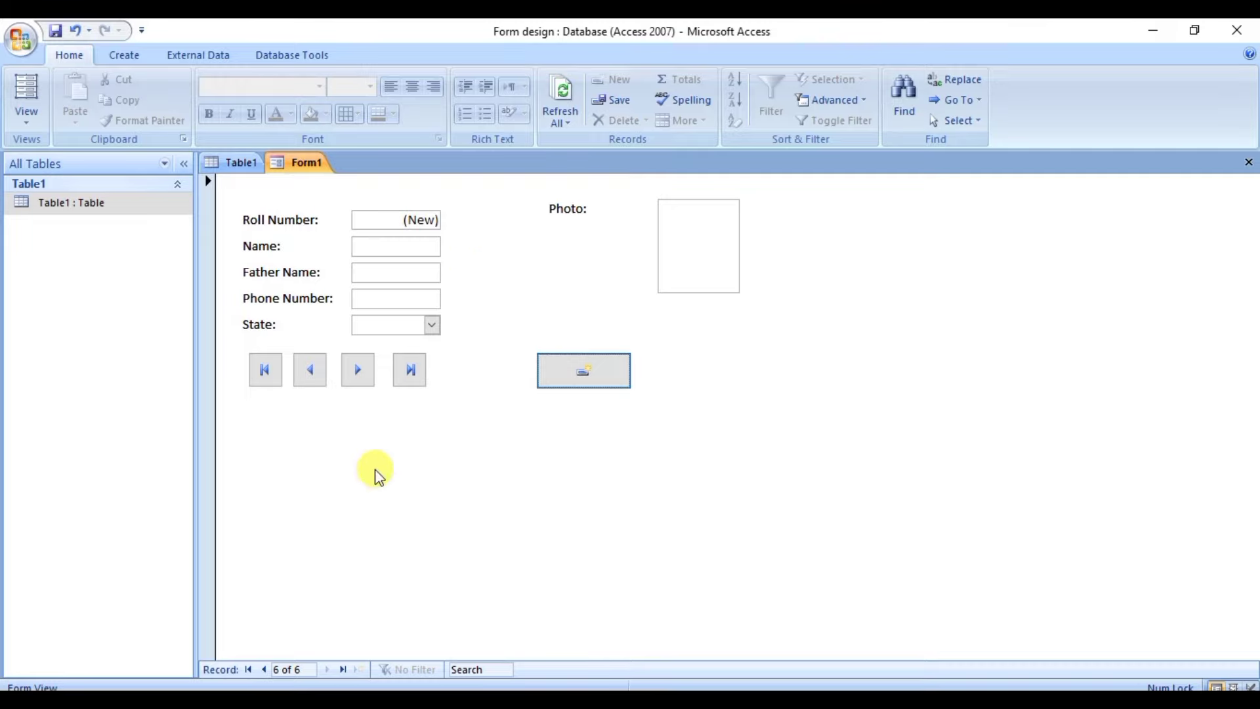
click(29, 117)
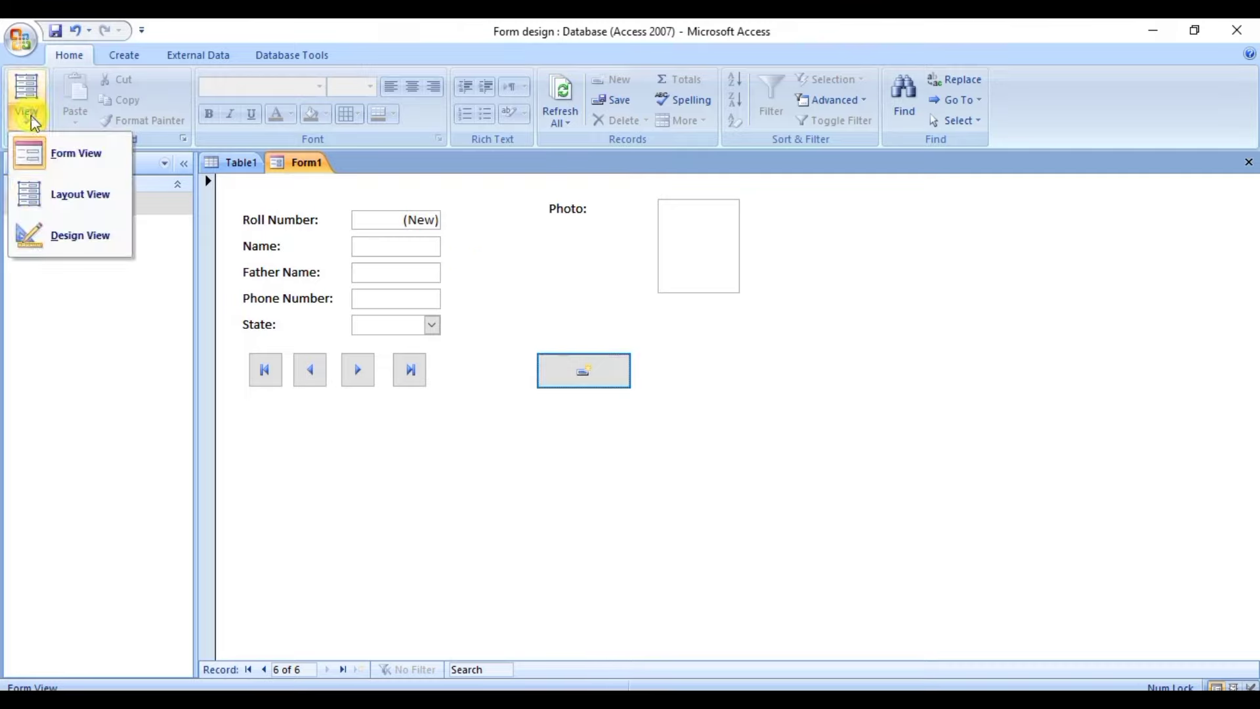
click(112, 248)
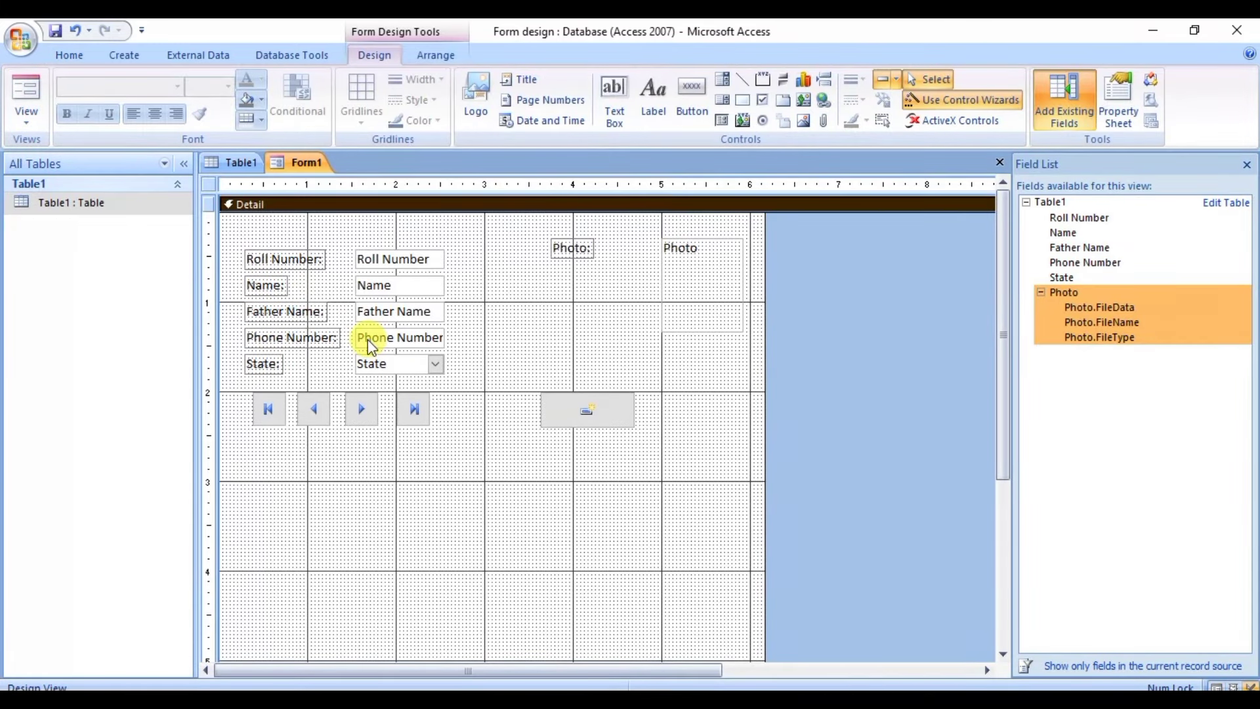